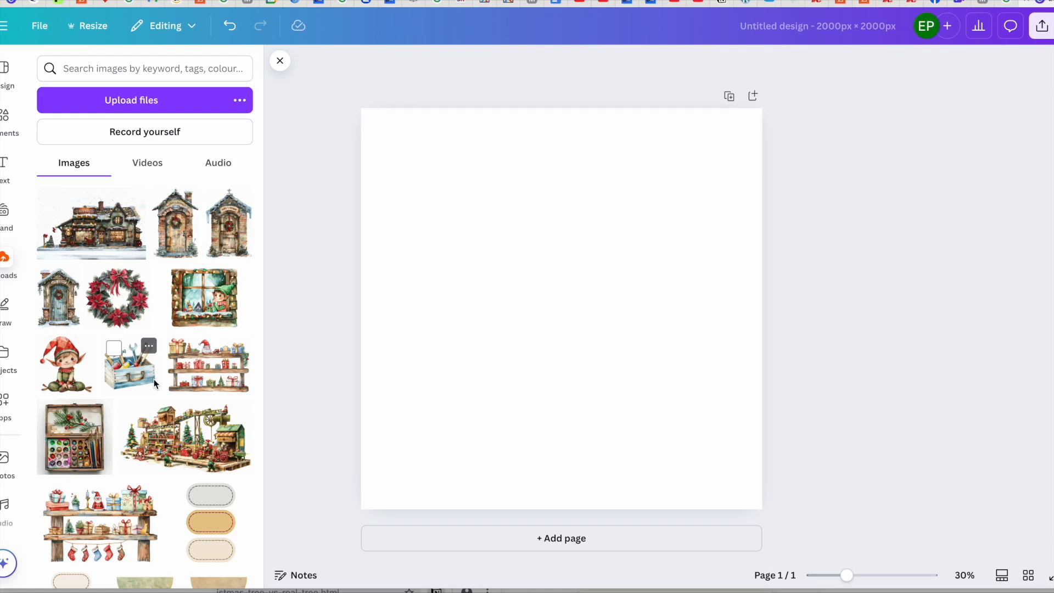
Step: Add the uploaded Santa's toy shop image, enlarge it to nearly the full page width and remove its background
{"action": "left_click", "coordinate": [103, 233]}
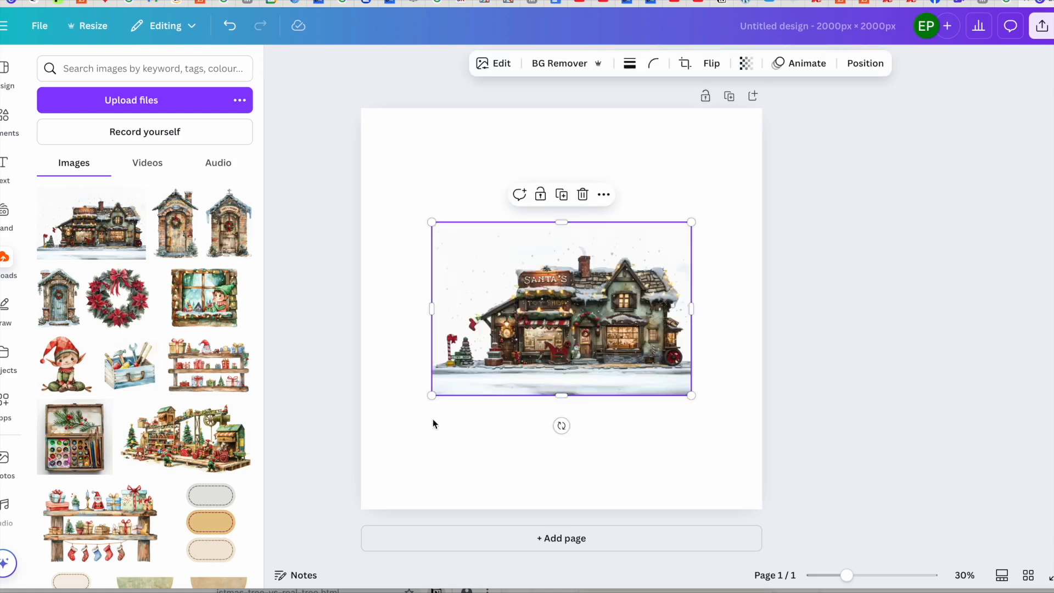
{"action": "left_click_drag", "start_coordinate": [431, 394], "coordinate": [375, 433]}
{"action": "left_click_drag", "start_coordinate": [691, 222], "coordinate": [755, 179]}
{"action": "left_click_drag", "start_coordinate": [680, 289], "coordinate": [680, 271]}
{"action": "left_click", "coordinate": [578, 64]}
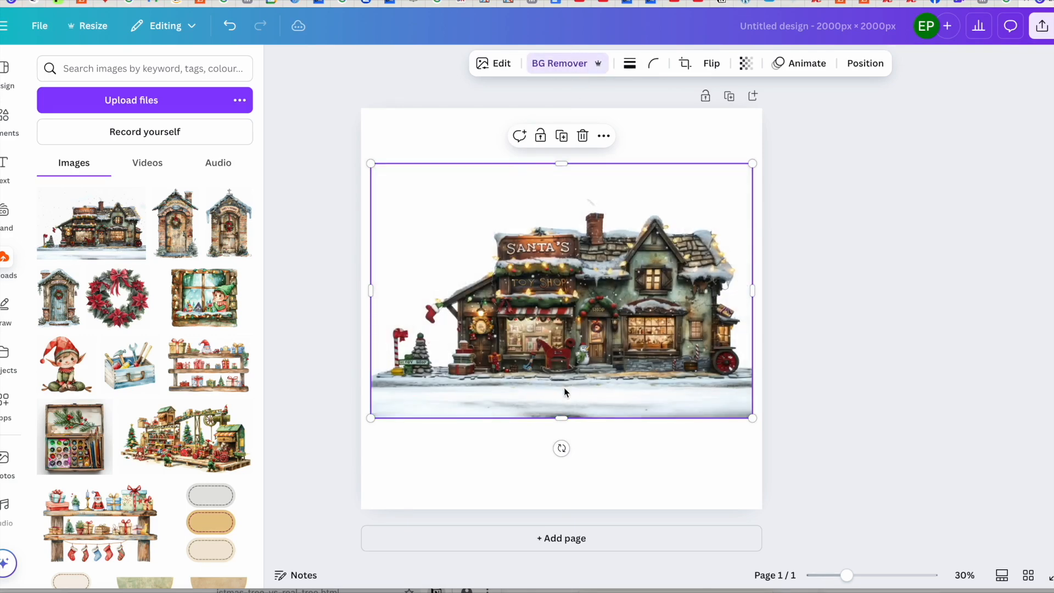
{"action": "left_click_drag", "start_coordinate": [561, 418], "coordinate": [561, 415]}
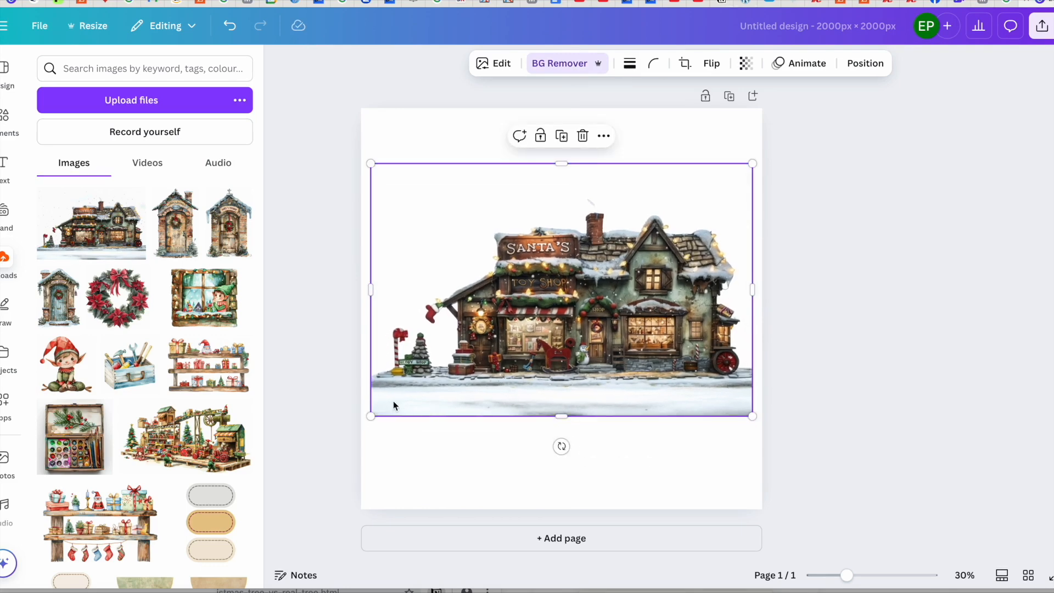
{"action": "left_click", "coordinate": [659, 454]}
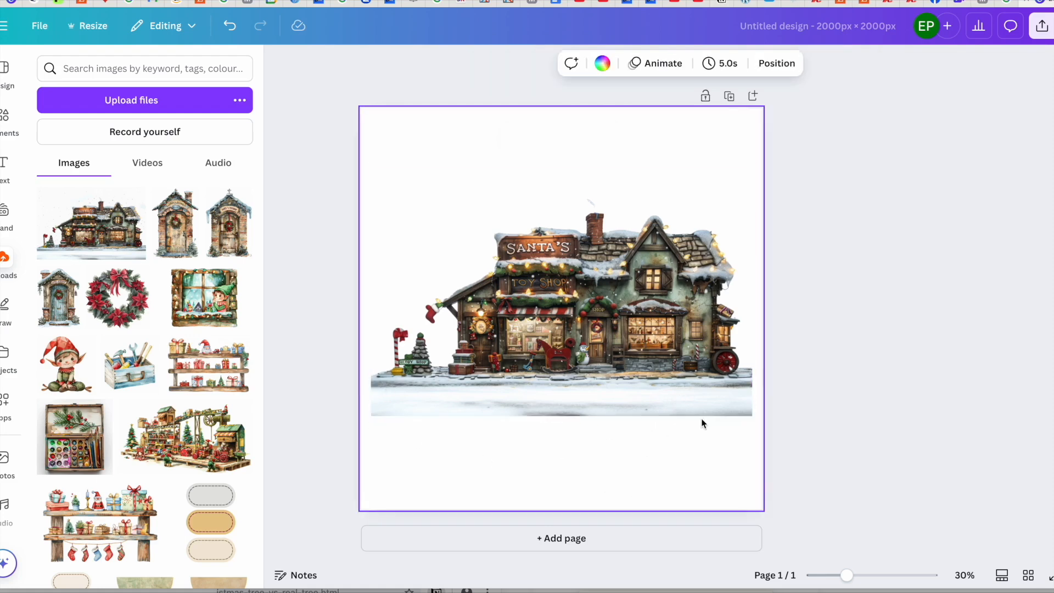
Step: Try to remove the snowy foreground below the toy shop with Magic Eraser at brush size 20
{"action": "left_click", "coordinate": [669, 383]}
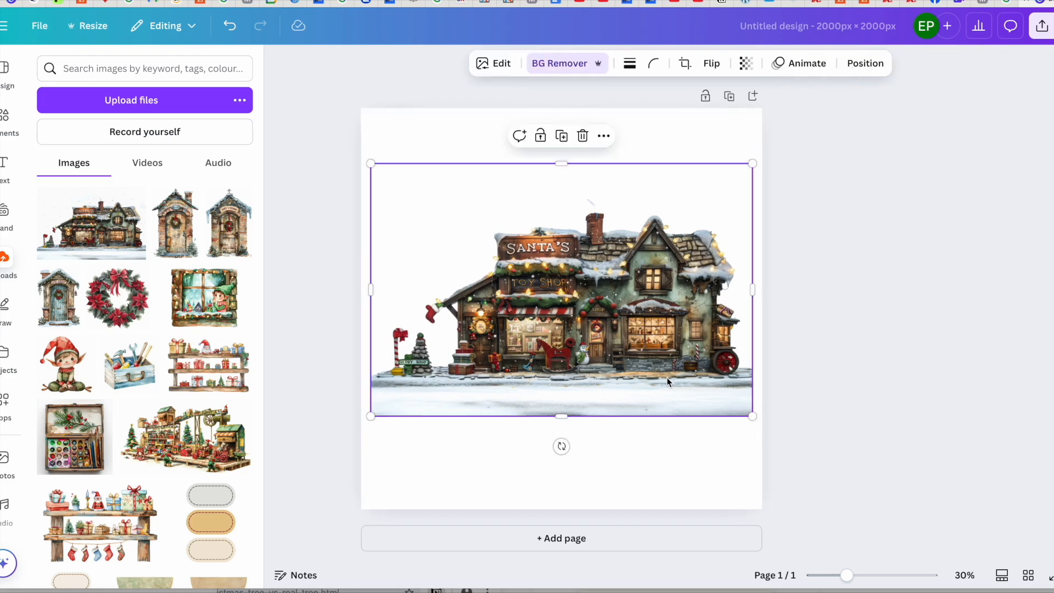
{"action": "left_click", "coordinate": [505, 65]}
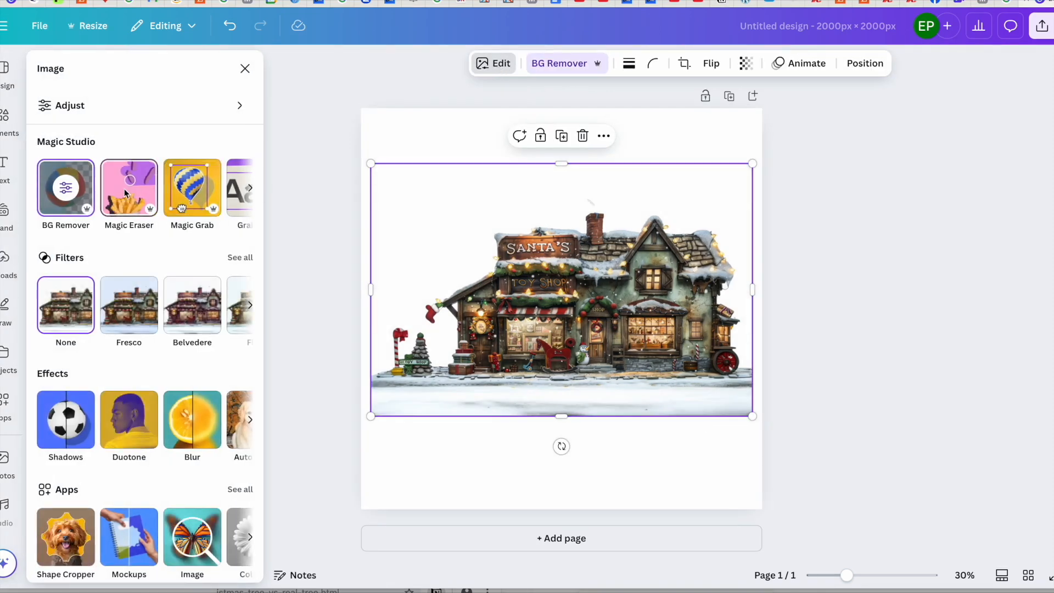
{"action": "left_click", "coordinate": [127, 196]}
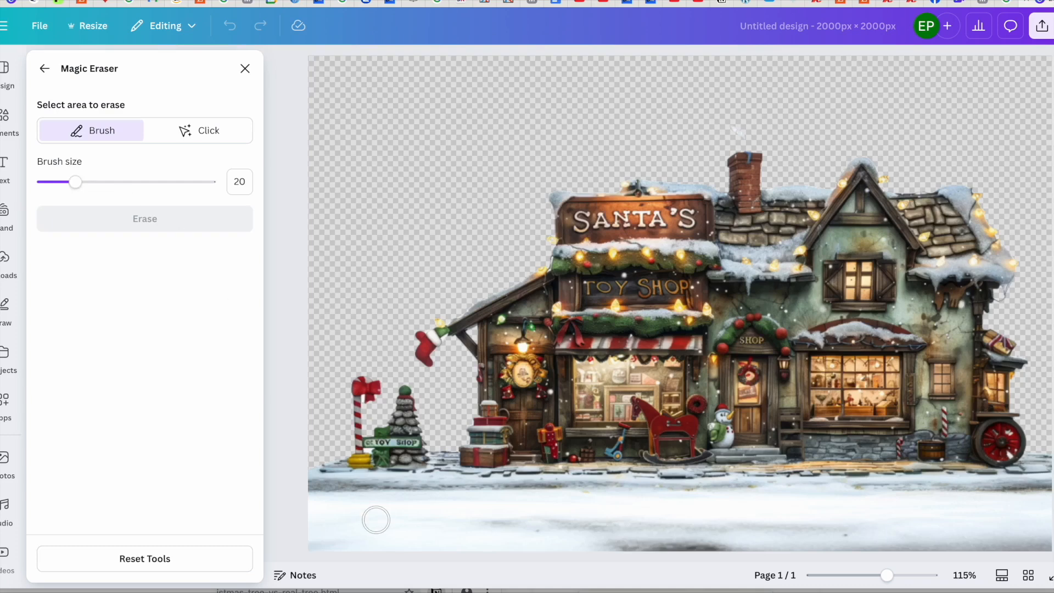
{"action": "mouse_move", "coordinate": [308, 503]}
{"action": "left_mouse_down"}
{"action": "mouse_move", "coordinate": [1044, 501]}
{"action": "mouse_move", "coordinate": [931, 525]}
{"action": "mouse_move", "coordinate": [897, 513]}
{"action": "mouse_move", "coordinate": [839, 516]}
{"action": "left_mouse_up"}
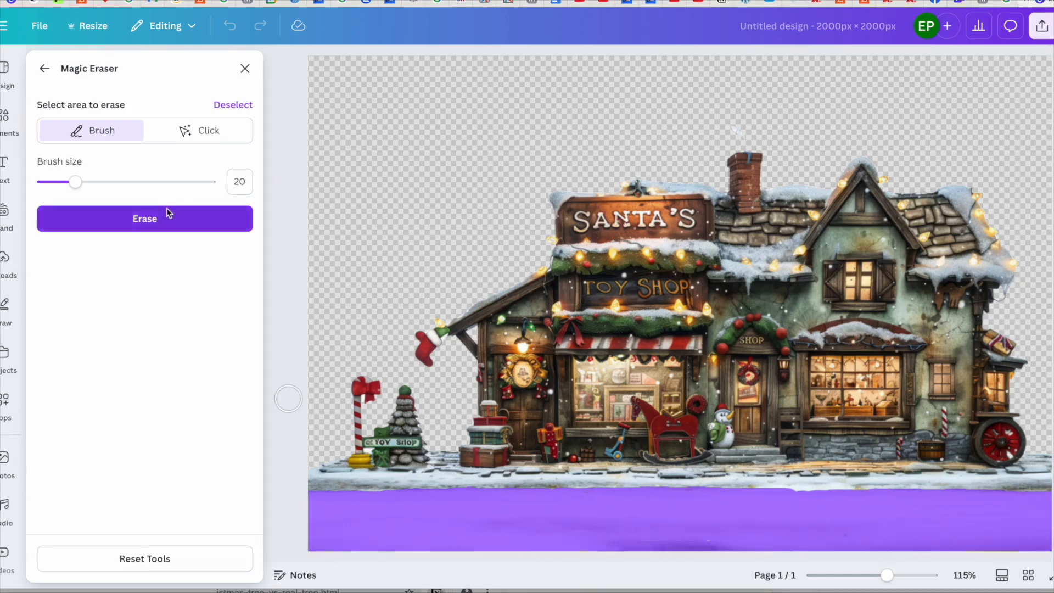
{"action": "left_click", "coordinate": [168, 214]}
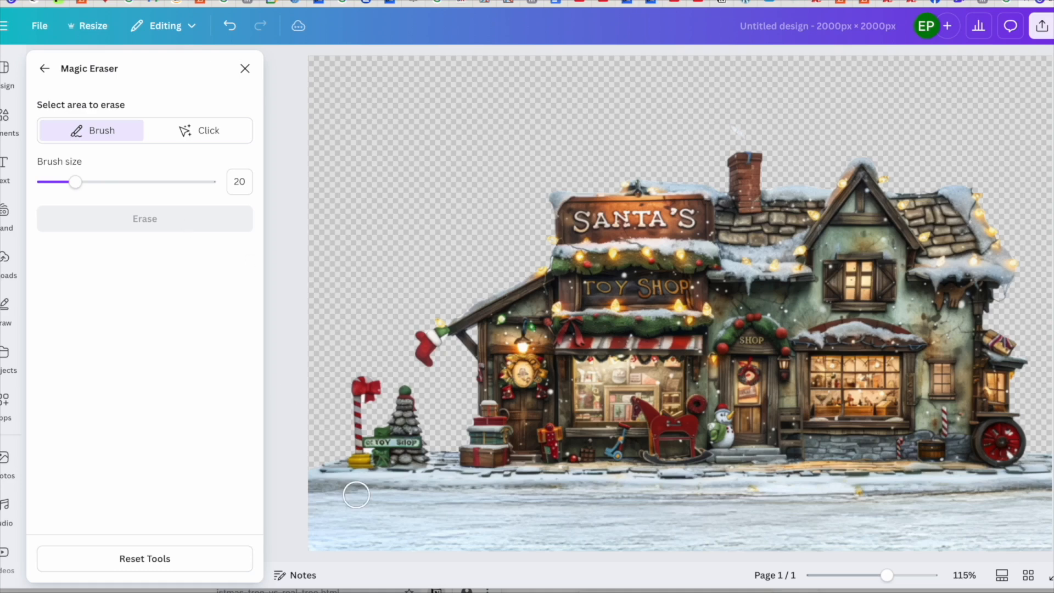
Step: Try twice more to erase the remaining ground strip below the pavement with Magic Eraser, and leave the tool
{"action": "mouse_move", "coordinate": [305, 510]}
{"action": "left_mouse_down"}
{"action": "mouse_move", "coordinate": [387, 509]}
{"action": "mouse_move", "coordinate": [299, 501]}
{"action": "mouse_move", "coordinate": [1048, 499]}
{"action": "left_mouse_up"}
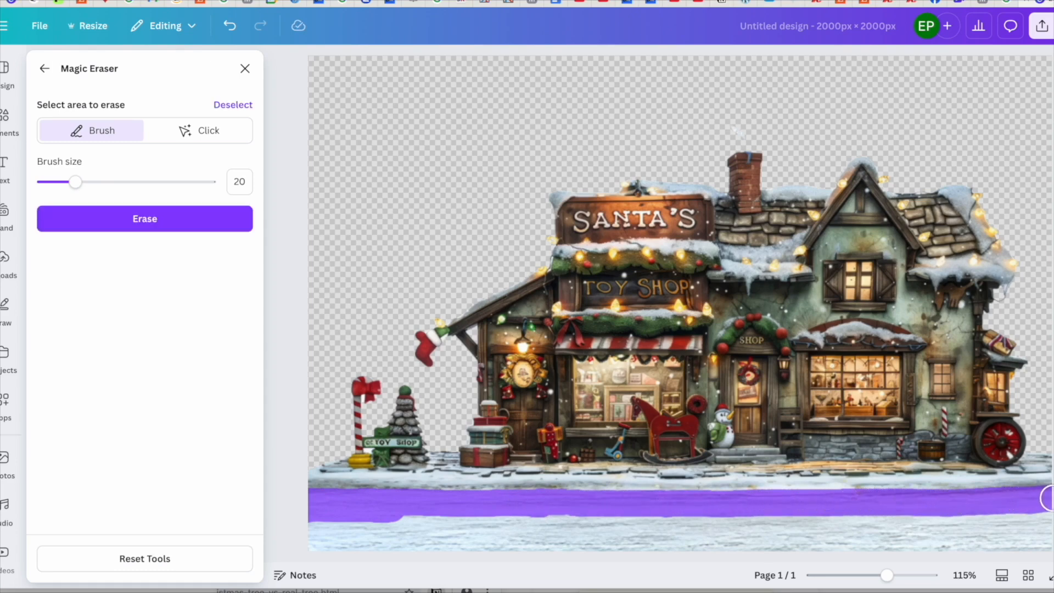
{"action": "left_click", "coordinate": [123, 215]}
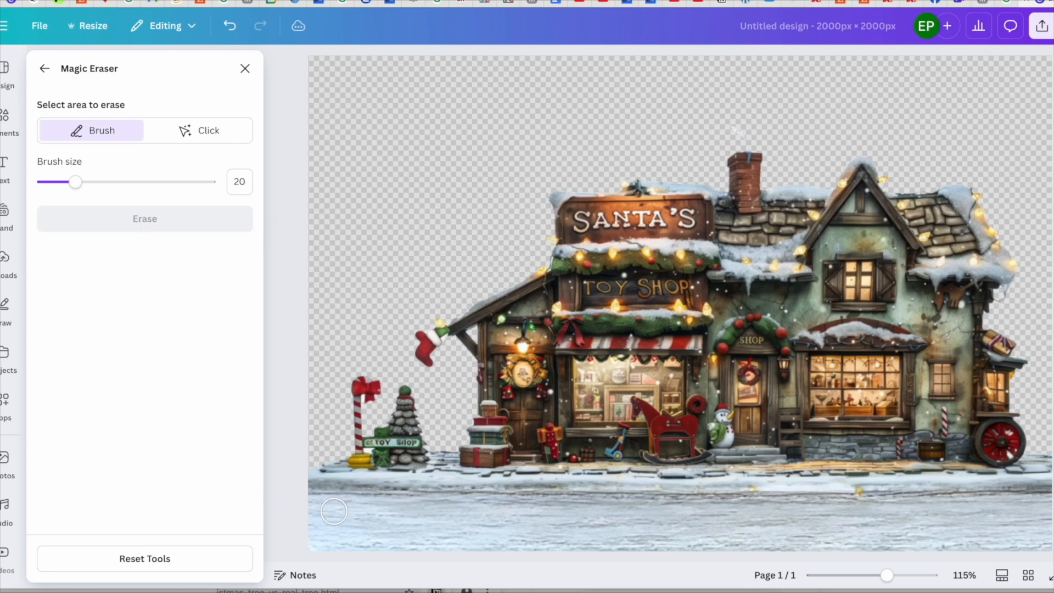
{"action": "mouse_move", "coordinate": [310, 507]}
{"action": "left_mouse_down"}
{"action": "mouse_move", "coordinate": [383, 507]}
{"action": "mouse_move", "coordinate": [358, 519]}
{"action": "mouse_move", "coordinate": [364, 525]}
{"action": "mouse_move", "coordinate": [308, 528]}
{"action": "mouse_move", "coordinate": [380, 540]}
{"action": "mouse_move", "coordinate": [347, 542]}
{"action": "mouse_move", "coordinate": [559, 538]}
{"action": "mouse_move", "coordinate": [404, 525]}
{"action": "mouse_move", "coordinate": [426, 506]}
{"action": "mouse_move", "coordinate": [392, 504]}
{"action": "mouse_move", "coordinate": [503, 515]}
{"action": "mouse_move", "coordinate": [454, 517]}
{"action": "mouse_move", "coordinate": [437, 512]}
{"action": "mouse_move", "coordinate": [601, 505]}
{"action": "mouse_move", "coordinate": [530, 537]}
{"action": "mouse_move", "coordinate": [602, 540]}
{"action": "mouse_move", "coordinate": [304, 540]}
{"action": "mouse_move", "coordinate": [318, 511]}
{"action": "mouse_move", "coordinate": [452, 503]}
{"action": "left_mouse_up"}
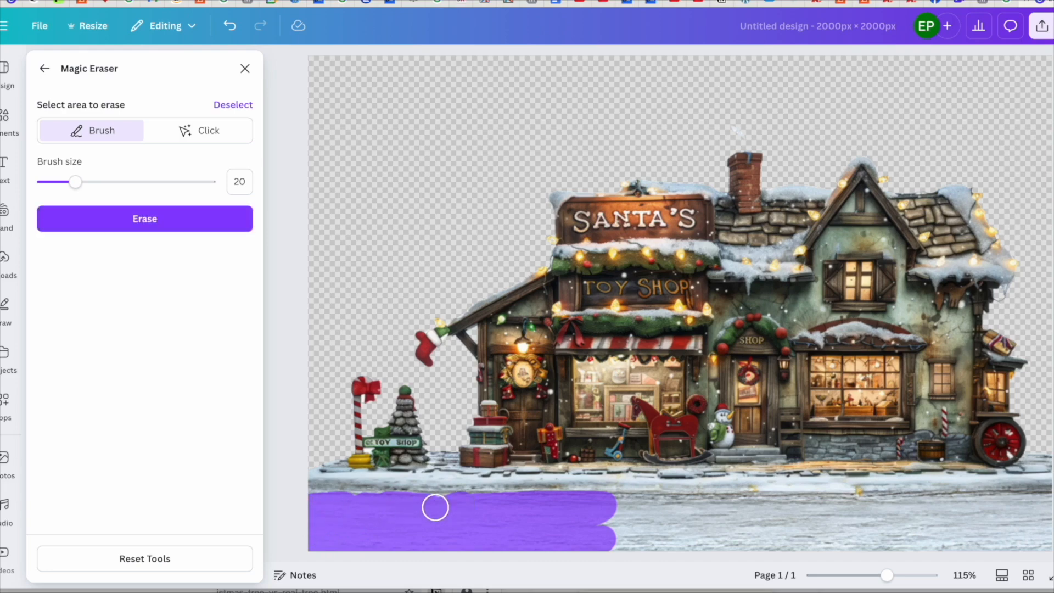
{"action": "left_click", "coordinate": [188, 226]}
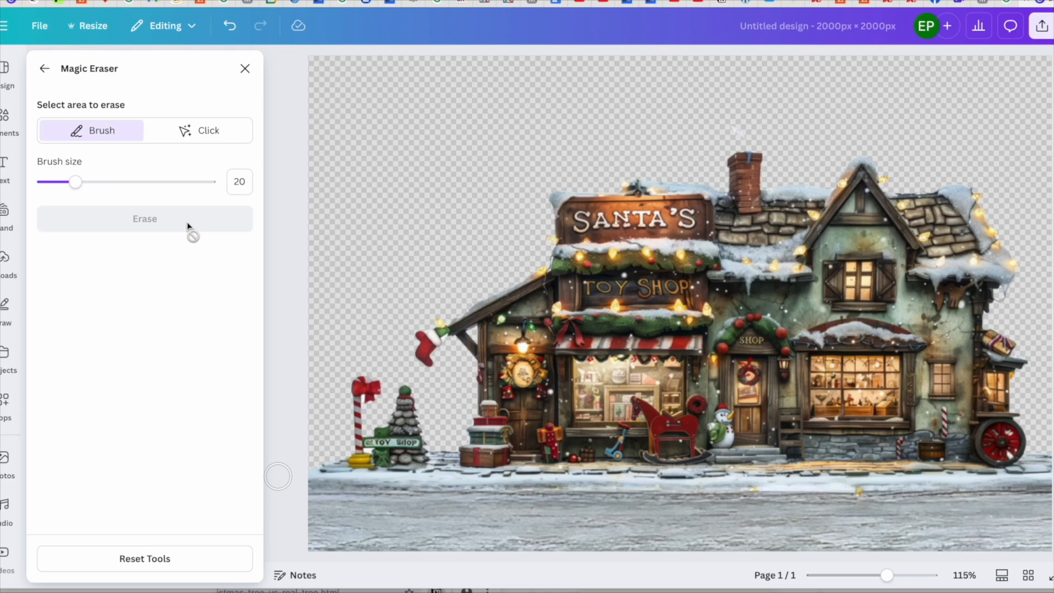
{"action": "left_click", "coordinate": [245, 68]}
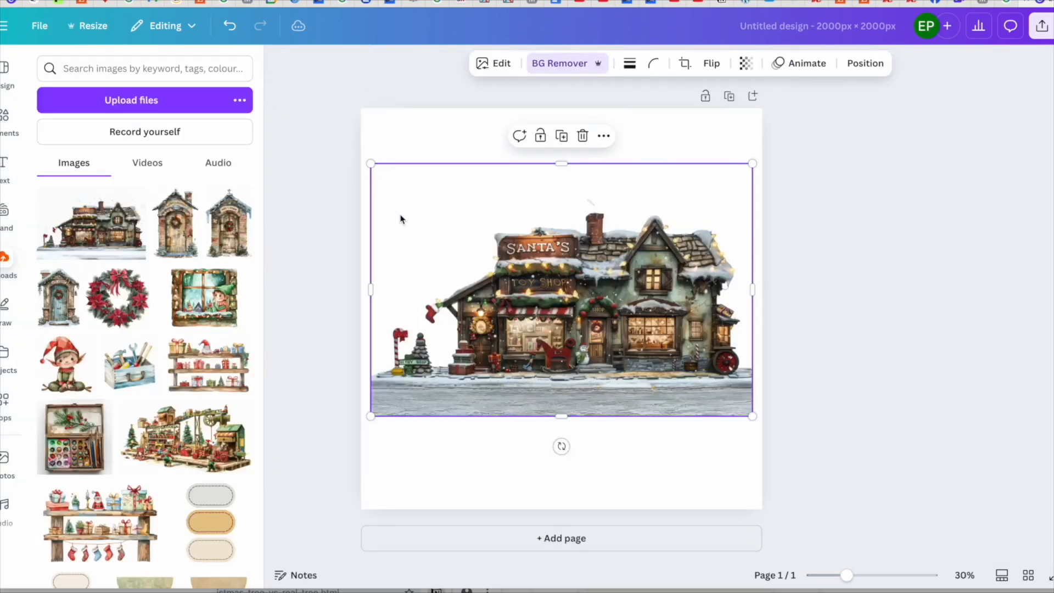
Step: Crop the ground off the lower edge of the toy shop image, inspect the cut edge and restore the cropped area
{"action": "left_click_drag", "start_coordinate": [561, 417], "coordinate": [558, 390]}
{"action": "left_click", "coordinate": [529, 445]}
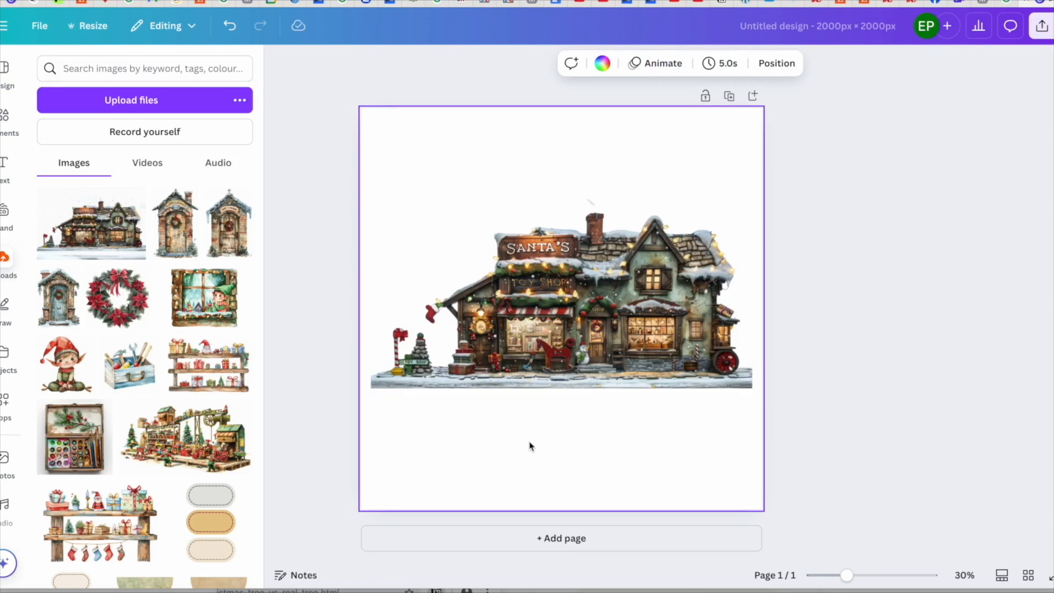
{"action": "scroll", "coordinate": [540, 394], "scroll_direction": "up", "scroll_amount": 4}
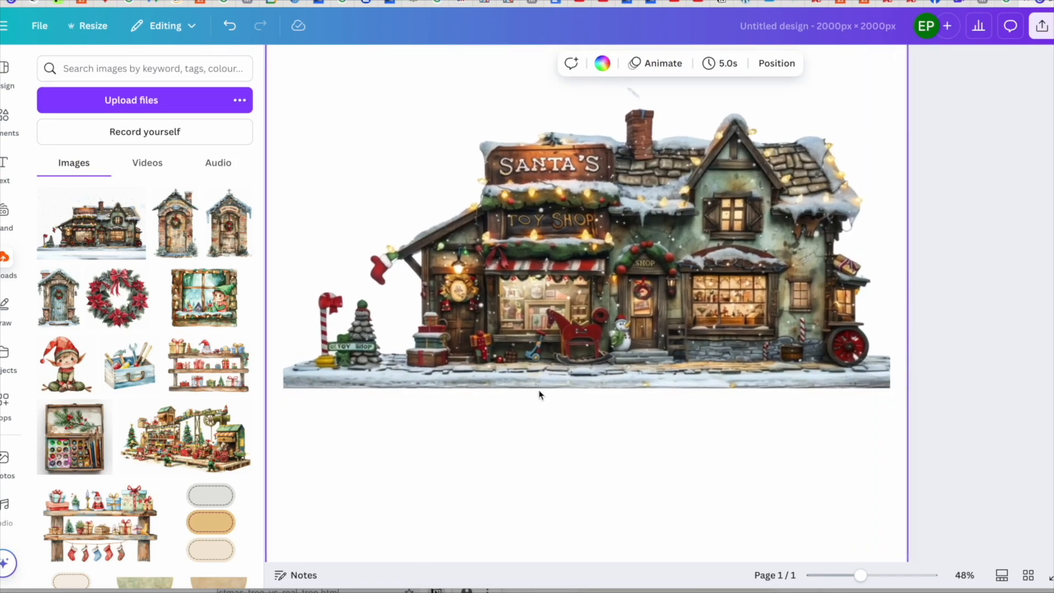
{"action": "left_click", "coordinate": [554, 379]}
{"action": "left_click_drag", "start_coordinate": [592, 391], "coordinate": [592, 427]}
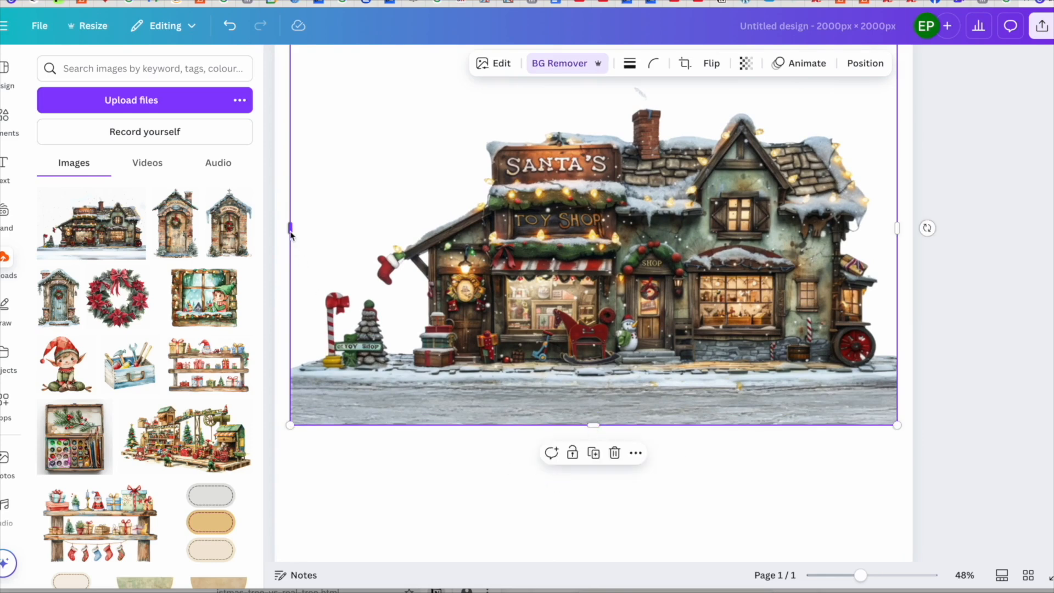
{"action": "left_click_drag", "start_coordinate": [287, 234], "coordinate": [287, 236]}
{"action": "left_click", "coordinate": [437, 516]}
{"action": "scroll", "coordinate": [528, 374], "scroll_direction": "up", "scroll_amount": 3}
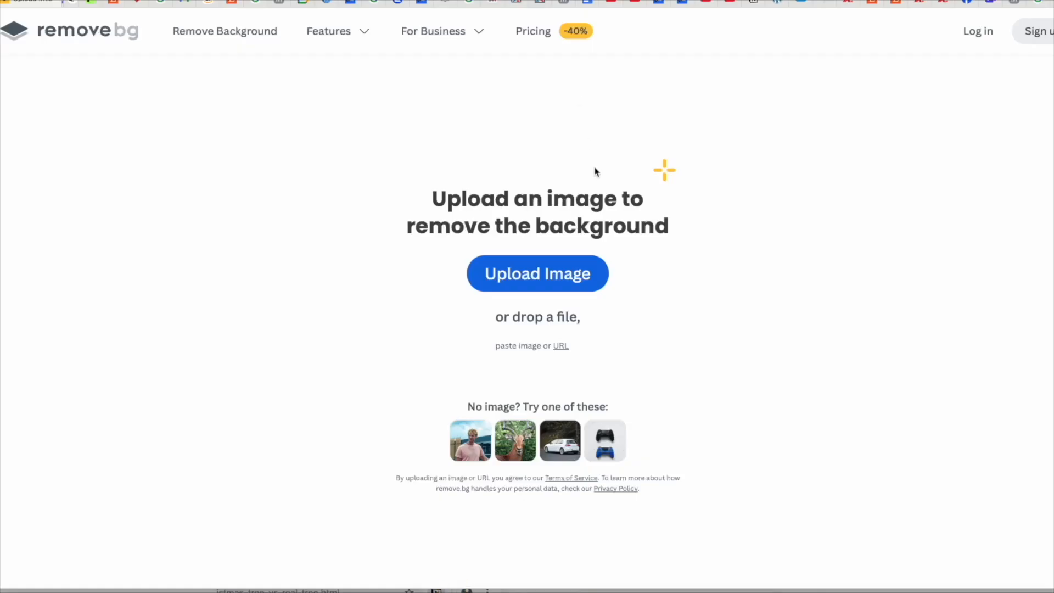
Step: Switch to remove.bg, upload the toy shop image and erase the snowy ground below the pavement with the Magic Brush
{"action": "left_click", "coordinate": [558, 275]}
{"action": "left_click", "coordinate": [992, 399]}
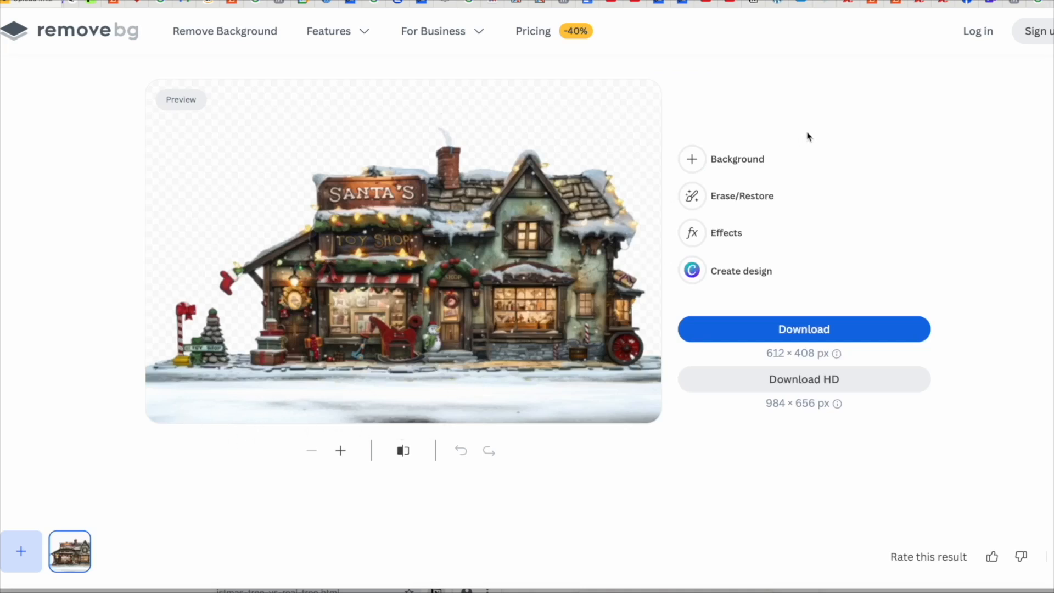
{"action": "left_click", "coordinate": [746, 197]}
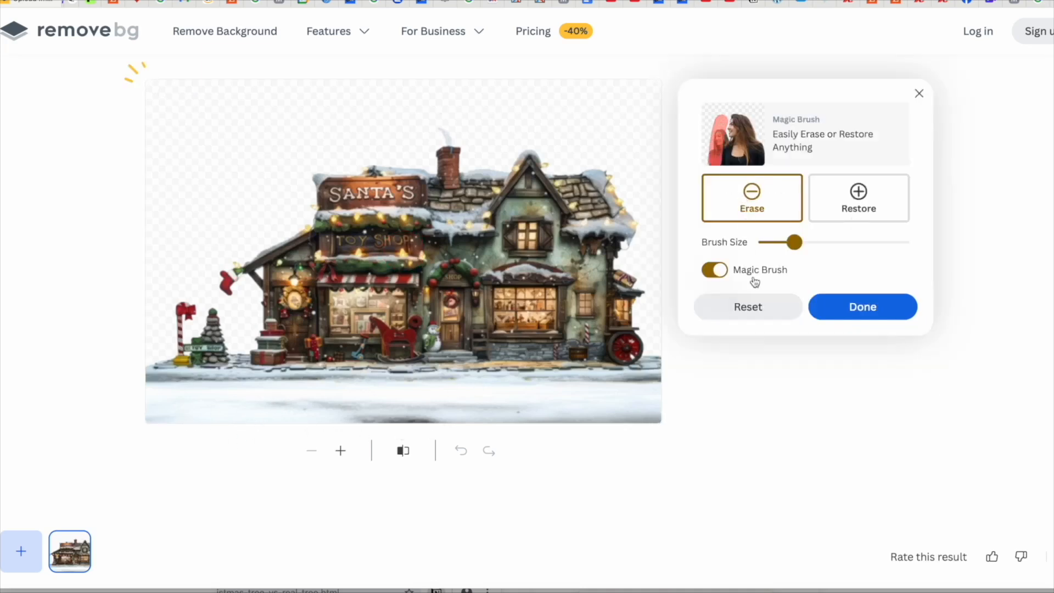
{"action": "mouse_move", "coordinate": [797, 245]}
{"action": "left_mouse_down"}
{"action": "mouse_move", "coordinate": [774, 243]}
{"action": "mouse_move", "coordinate": [794, 247]}
{"action": "left_mouse_up"}
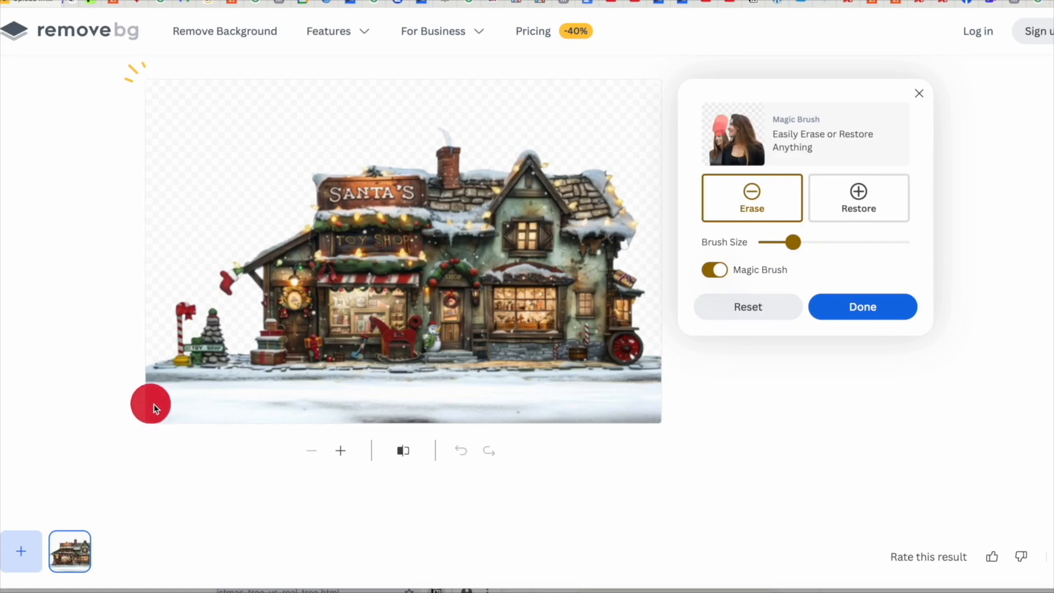
{"action": "mouse_move", "coordinate": [187, 404]}
{"action": "left_mouse_down"}
{"action": "mouse_move", "coordinate": [655, 402]}
{"action": "mouse_move", "coordinate": [612, 426]}
{"action": "mouse_move", "coordinate": [469, 418]}
{"action": "mouse_move", "coordinate": [206, 429]}
{"action": "mouse_move", "coordinate": [153, 401]}
{"action": "left_mouse_up"}
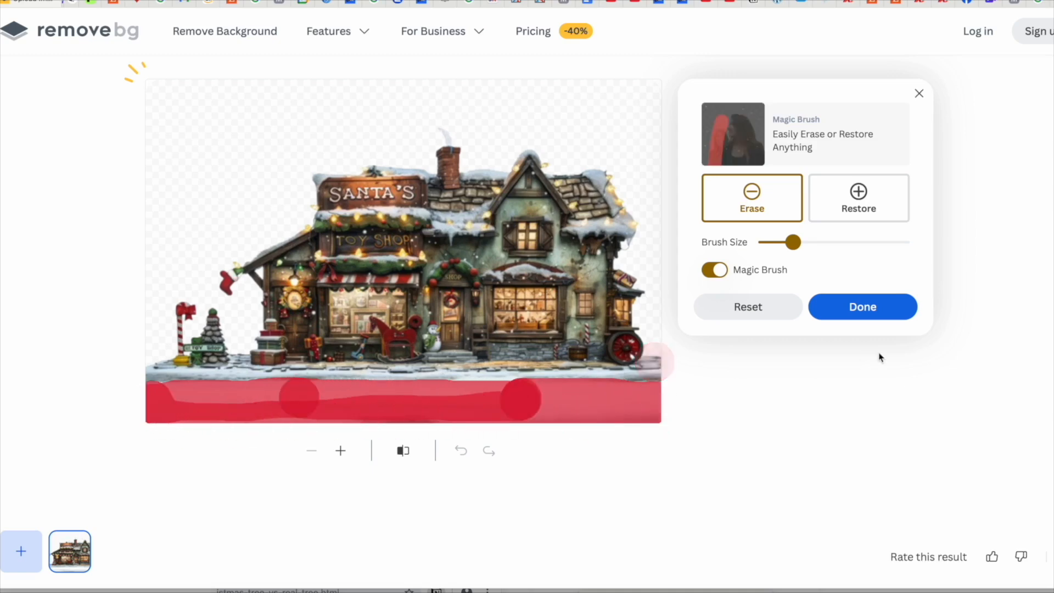
{"action": "left_click", "coordinate": [878, 305]}
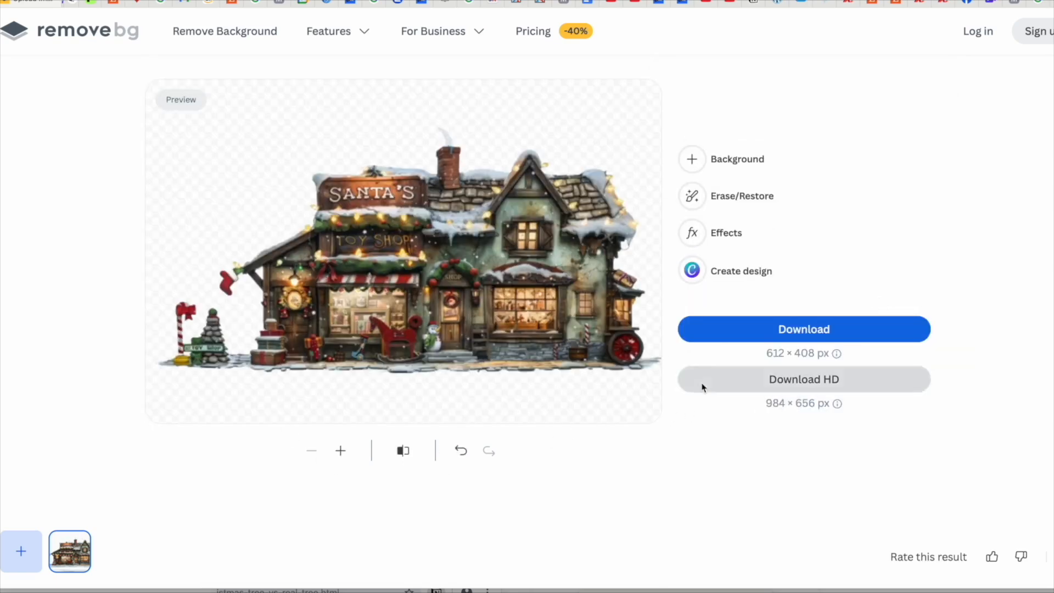
Step: Erase the stray pavement ends beside the toy shop with a smaller Magic Brush, and view the downloaded removebg-preview PNG enlarged
{"action": "left_click", "coordinate": [756, 197]}
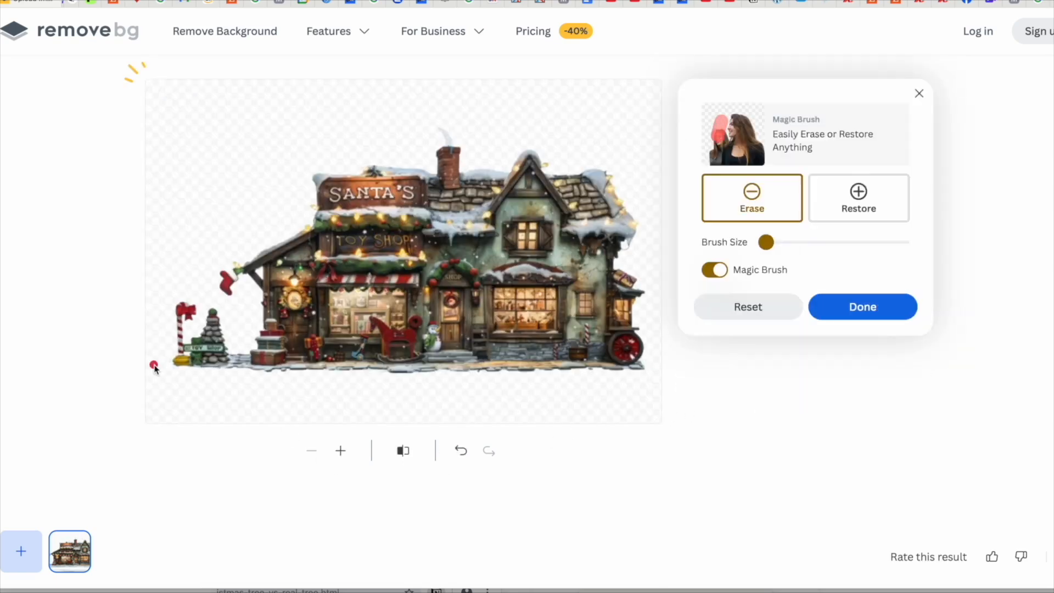
{"action": "left_click", "coordinate": [906, 307]}
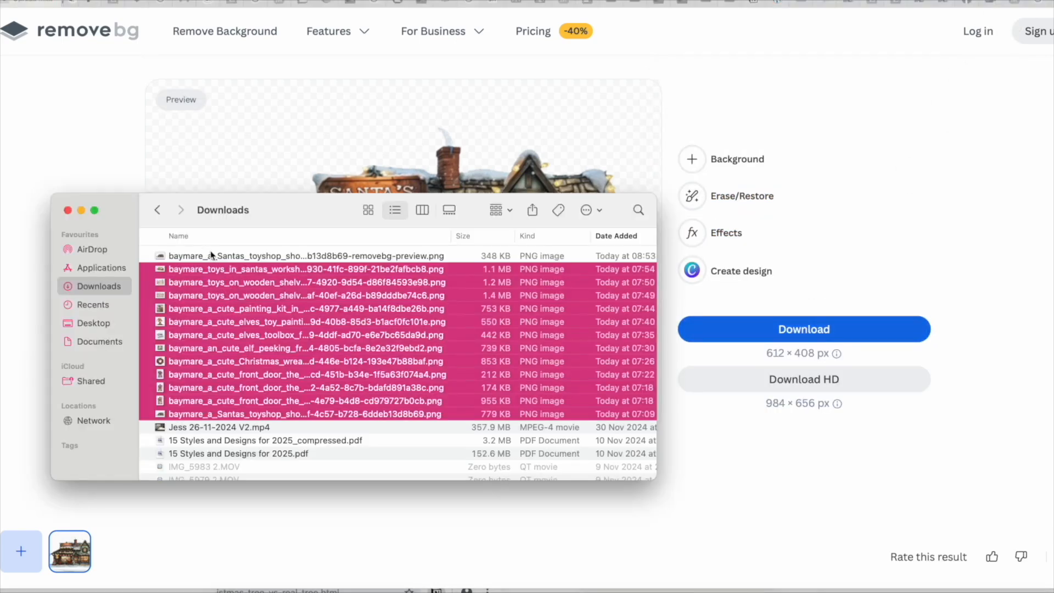
{"action": "double_click", "coordinate": [210, 255]}
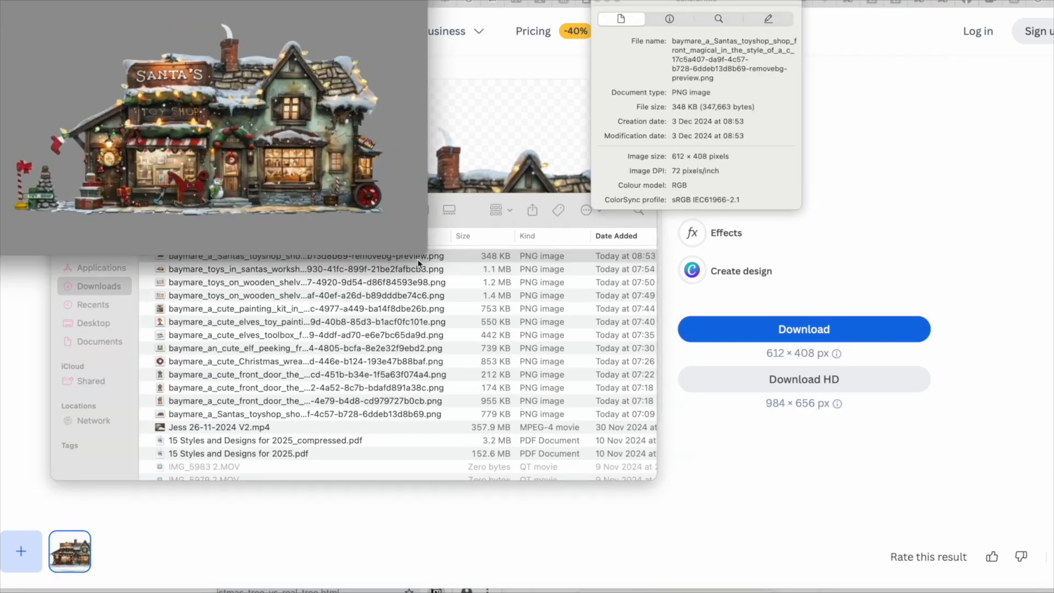
{"action": "left_click_drag", "start_coordinate": [426, 253], "coordinate": [568, 423]}
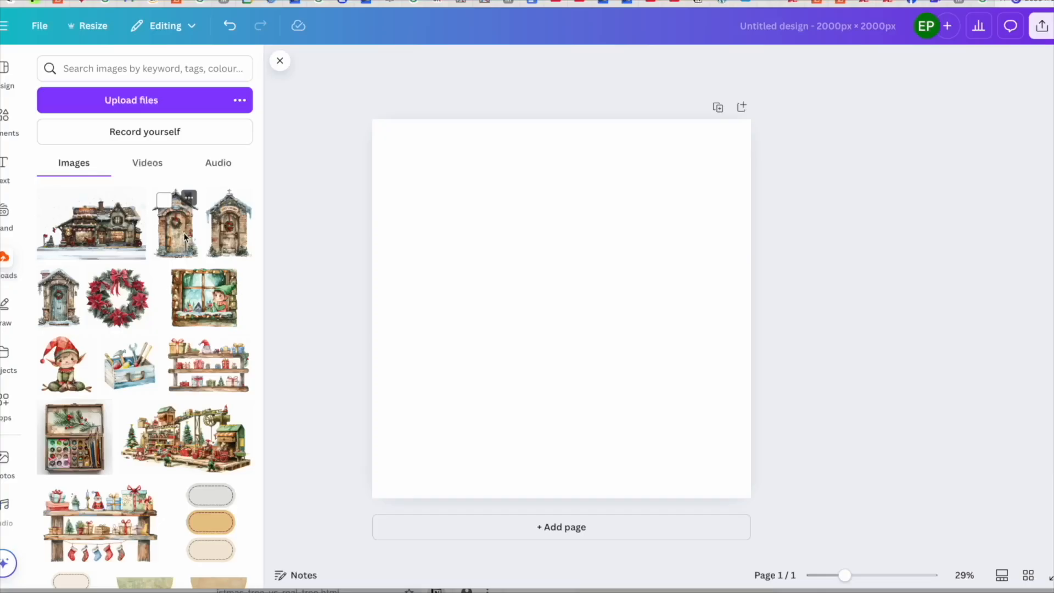
Step: Switch back to Canva, add the Santa's Toyshop wooden door image to the blank page, enlarge it and remove its background
{"action": "left_click", "coordinate": [184, 233]}
{"action": "left_click_drag", "start_coordinate": [643, 432], "coordinate": [605, 384]}
{"action": "left_click", "coordinate": [591, 68]}
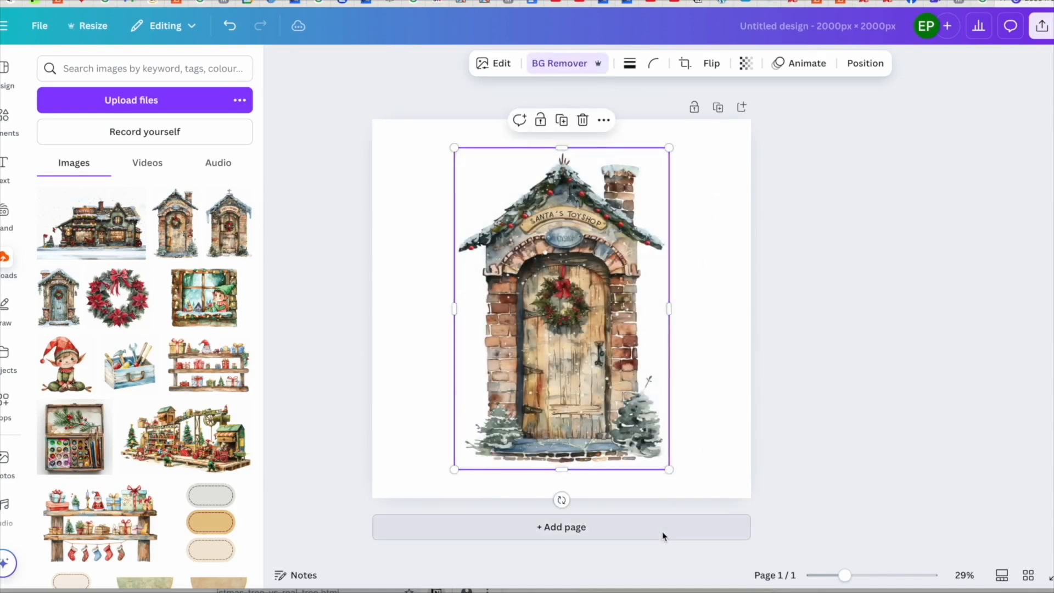
{"action": "left_click", "coordinate": [692, 295]}
Step: Erase the stray twig above the door's right-hand fir tree with Magic Eraser
{"action": "left_click", "coordinate": [598, 269]}
{"action": "left_click", "coordinate": [494, 63]}
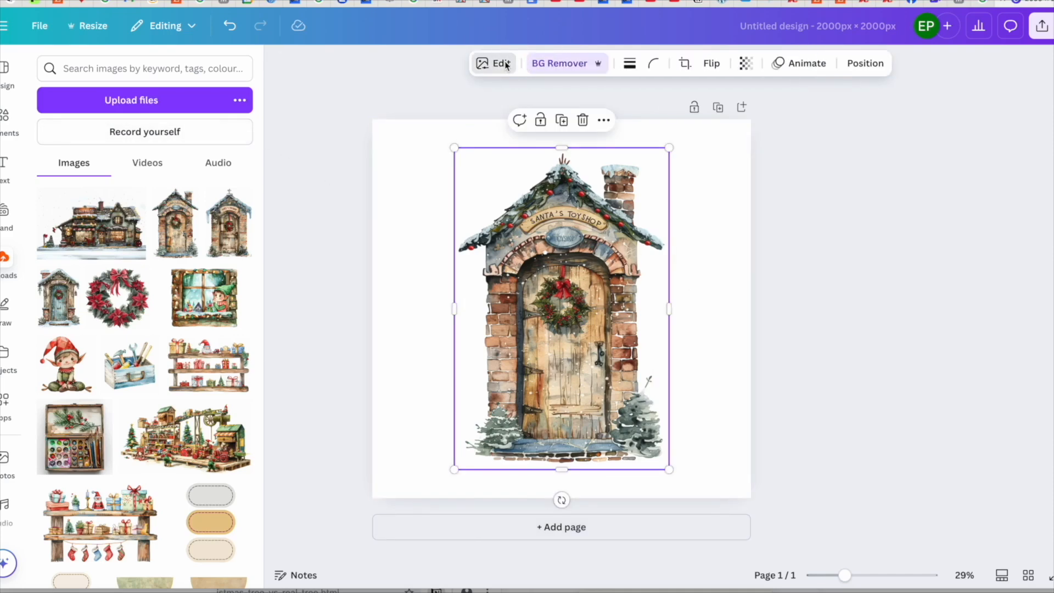
{"action": "left_click", "coordinate": [132, 178]}
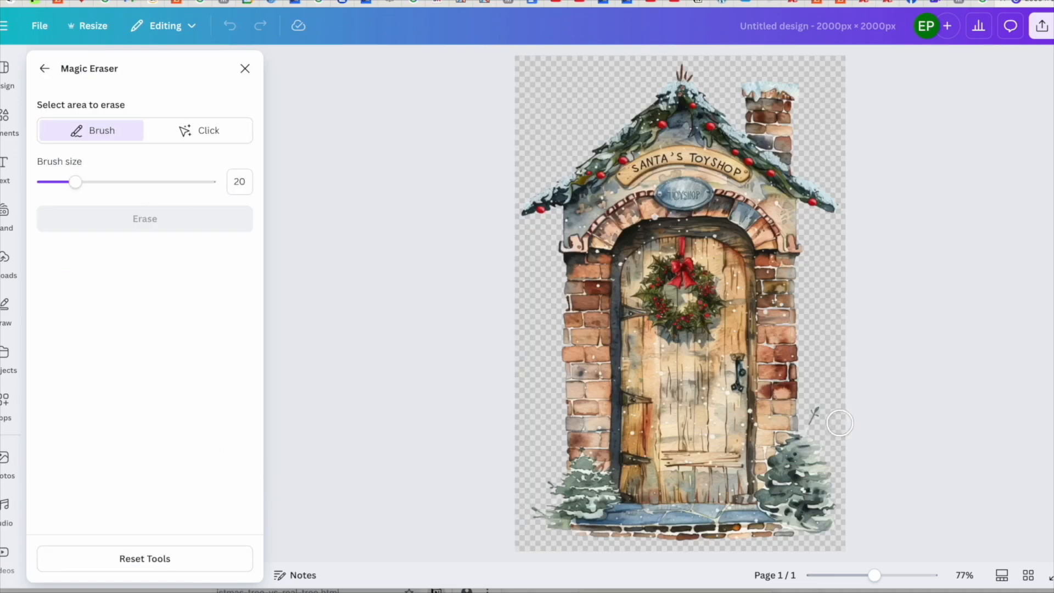
{"action": "mouse_move", "coordinate": [824, 409]}
{"action": "left_mouse_down"}
{"action": "mouse_move", "coordinate": [815, 407]}
{"action": "mouse_move", "coordinate": [821, 401]}
{"action": "left_mouse_up"}
{"action": "left_click", "coordinate": [178, 221]}
{"action": "left_click", "coordinate": [245, 68]}
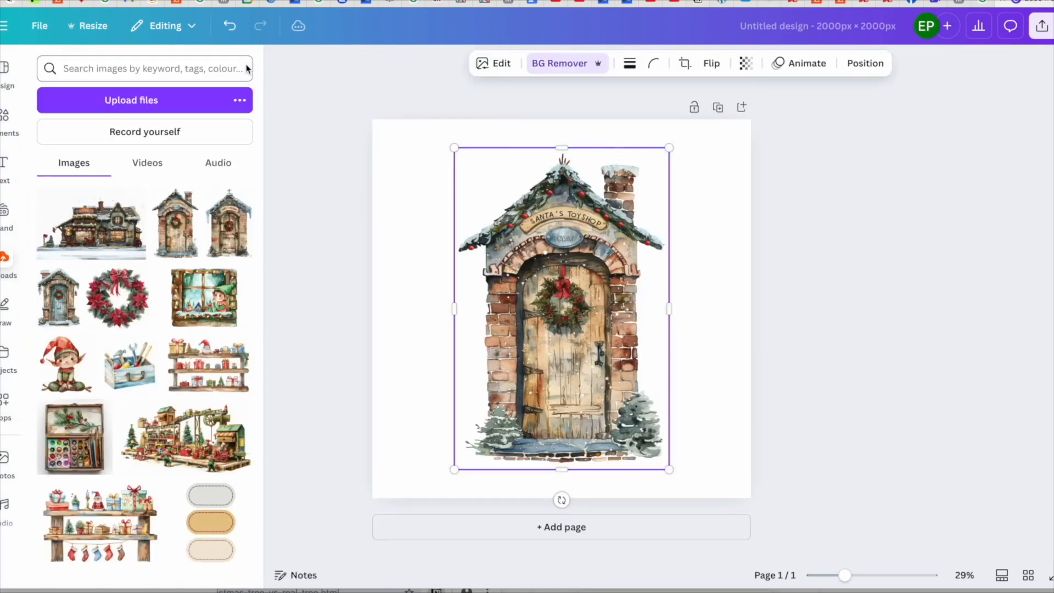
Step: Add a second page with the poinsettia wreath image, enlarge the wreath and remove its background
{"action": "left_click", "coordinate": [740, 107]}
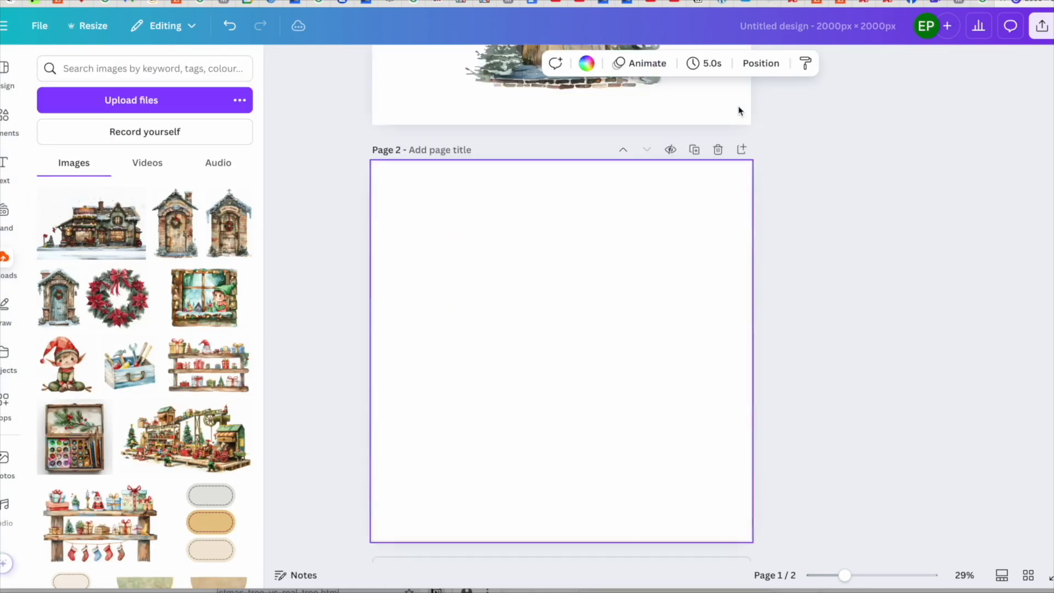
{"action": "left_click", "coordinate": [117, 298]}
{"action": "left_click_drag", "start_coordinate": [444, 203], "coordinate": [413, 171]}
{"action": "left_click_drag", "start_coordinate": [680, 437], "coordinate": [724, 482]}
{"action": "left_click", "coordinate": [545, 64]}
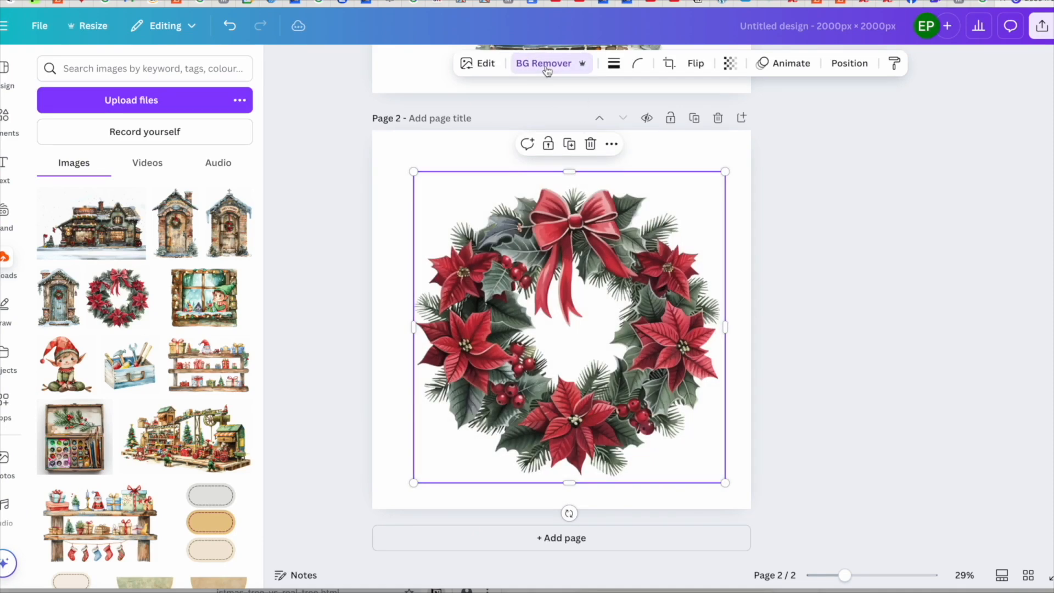
Step: Check the wreath's cutout by changing the page 2 background to dark slate, and restore the page to white
{"action": "left_click", "coordinate": [732, 142]}
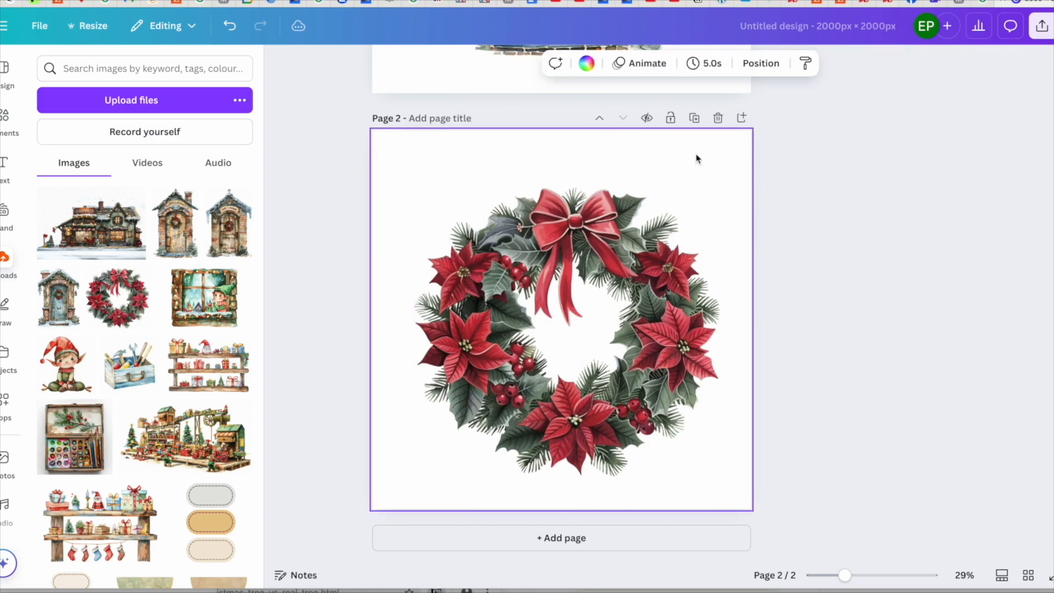
{"action": "left_click", "coordinate": [586, 63]}
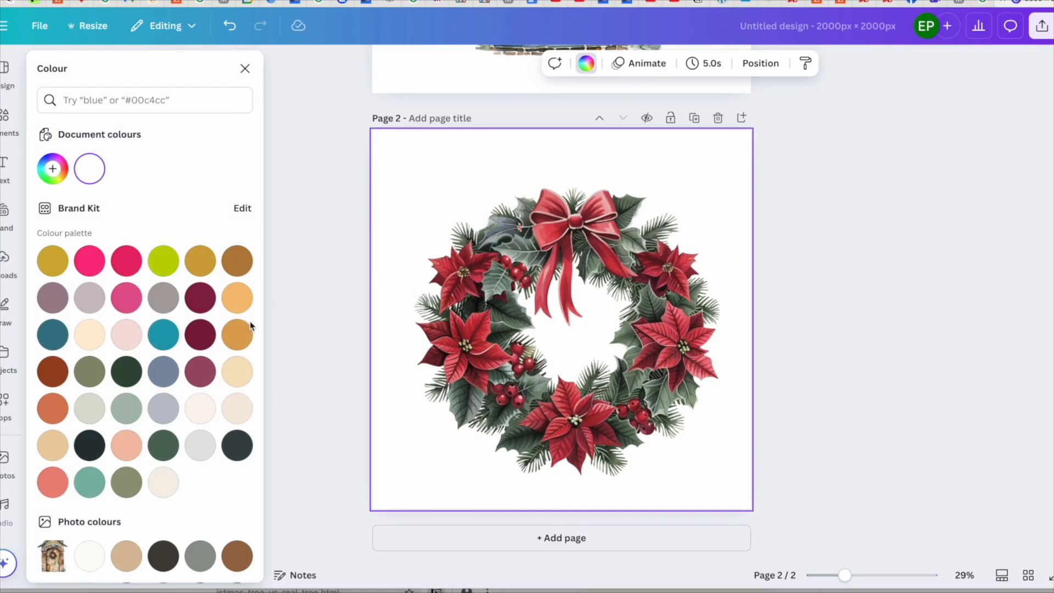
{"action": "left_click", "coordinate": [207, 336]}
{"action": "left_click", "coordinate": [237, 443]}
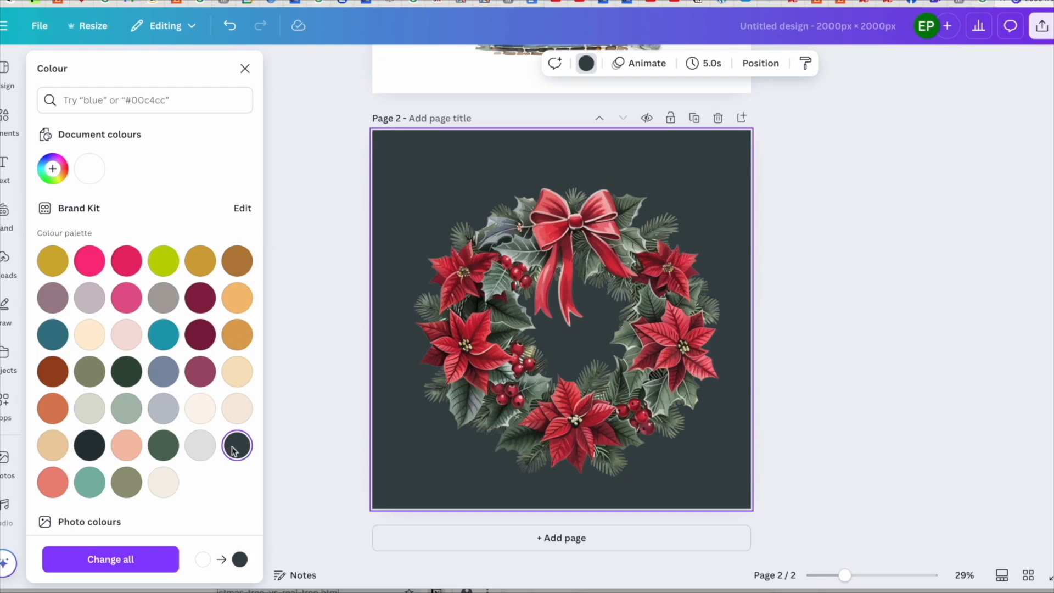
{"action": "left_click", "coordinate": [89, 169]}
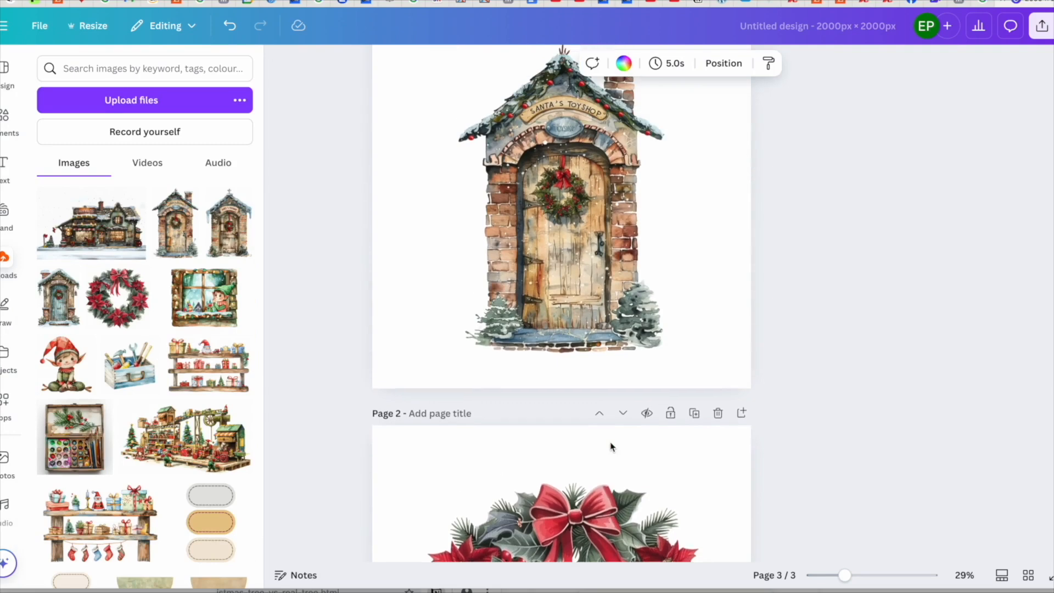
Step: Download all three pages as 2,000 × 2,000 px PNG files with a transparent background
{"action": "scroll", "coordinate": [611, 446], "scroll_direction": "up", "scroll_amount": 2}
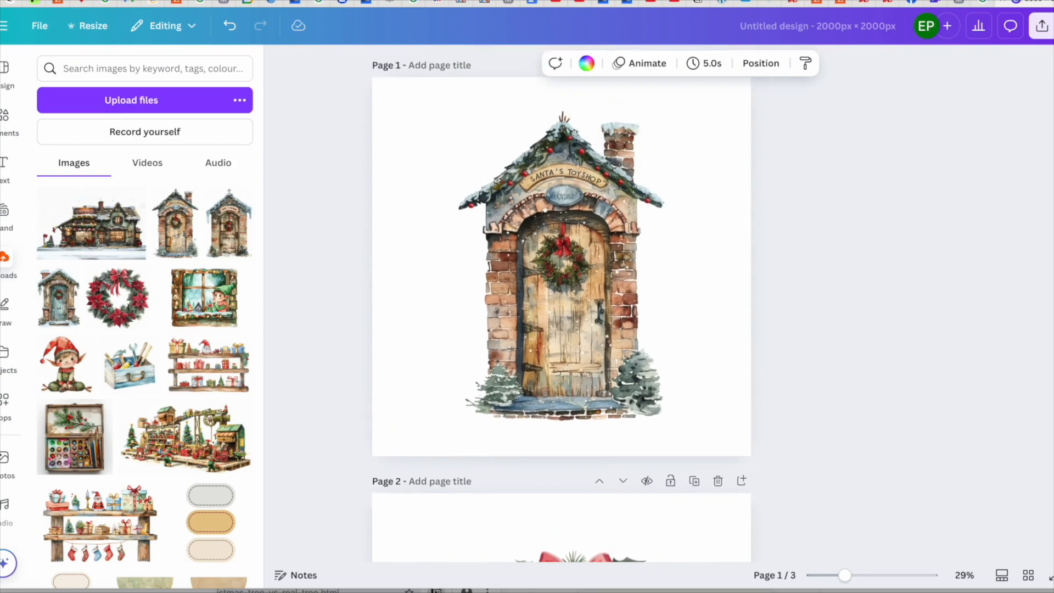
{"action": "left_click", "coordinate": [1041, 25]}
{"action": "left_click", "coordinate": [859, 291]}
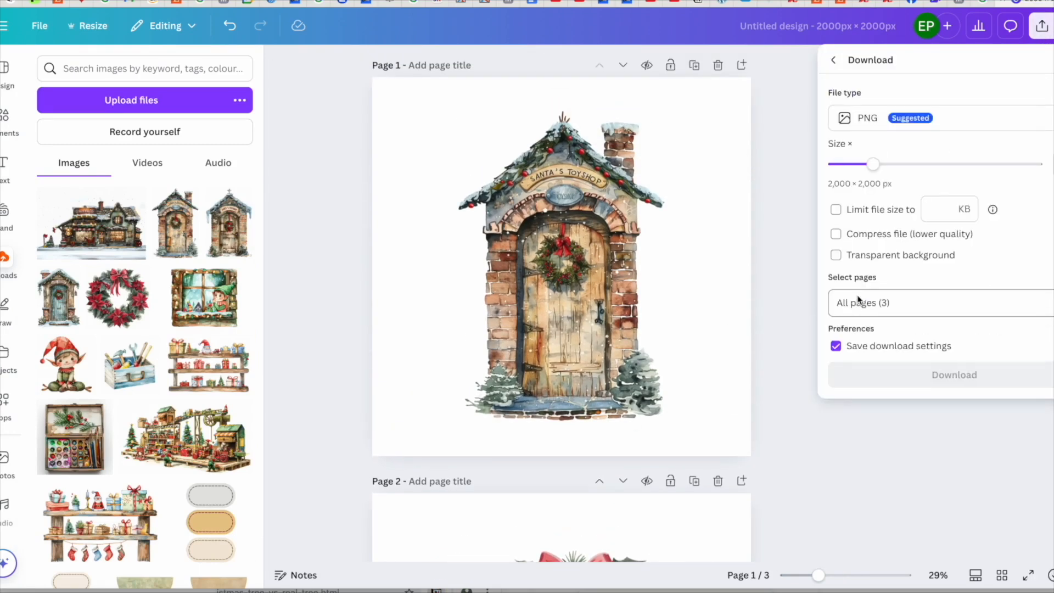
{"action": "left_click", "coordinate": [835, 255]}
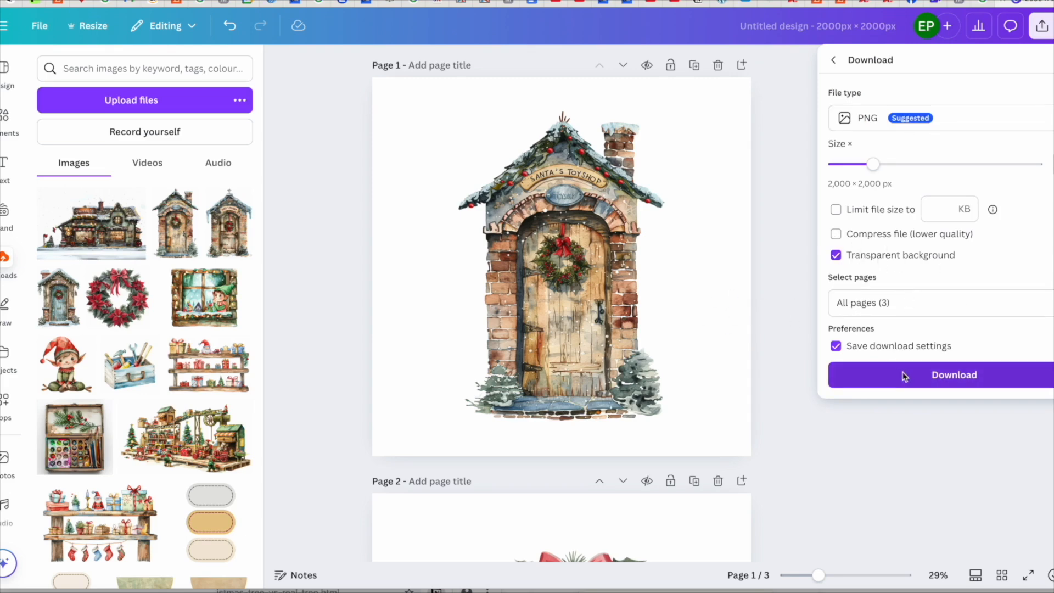
{"action": "left_click", "coordinate": [932, 383]}
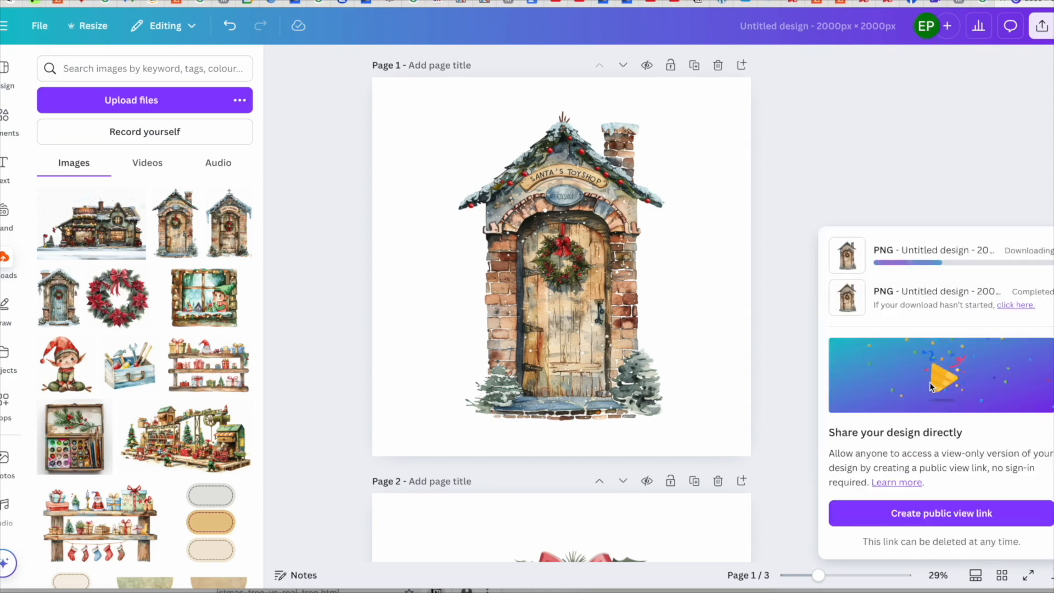
Step: Open the Untitled design-3 folder in Finder's Downloads and view the exported 1.png
{"action": "scroll", "coordinate": [933, 385], "scroll_direction": "down", "scroll_amount": 5}
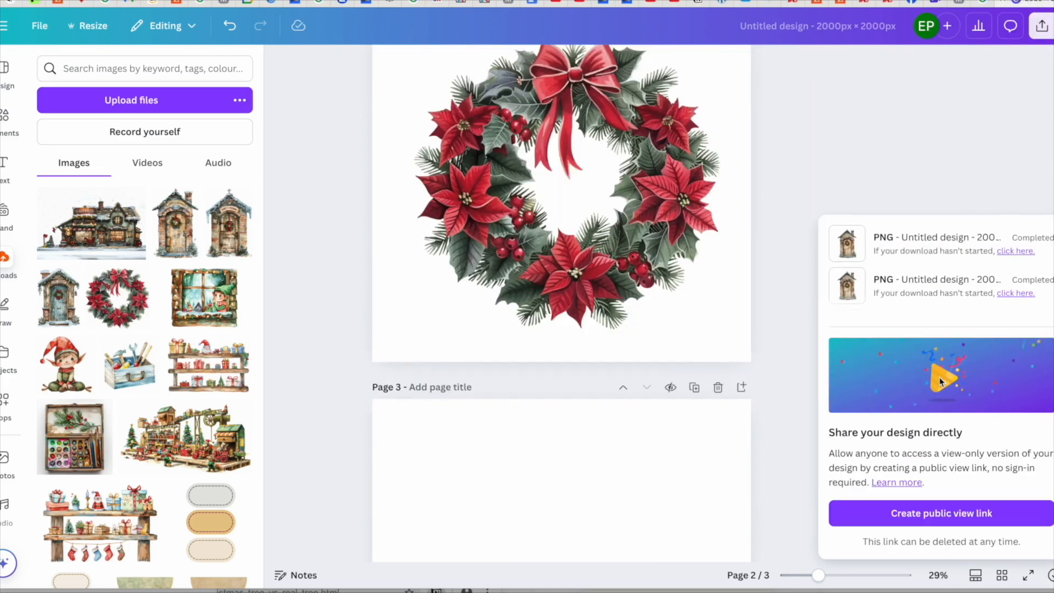
{"action": "left_click", "coordinate": [17, 589]}
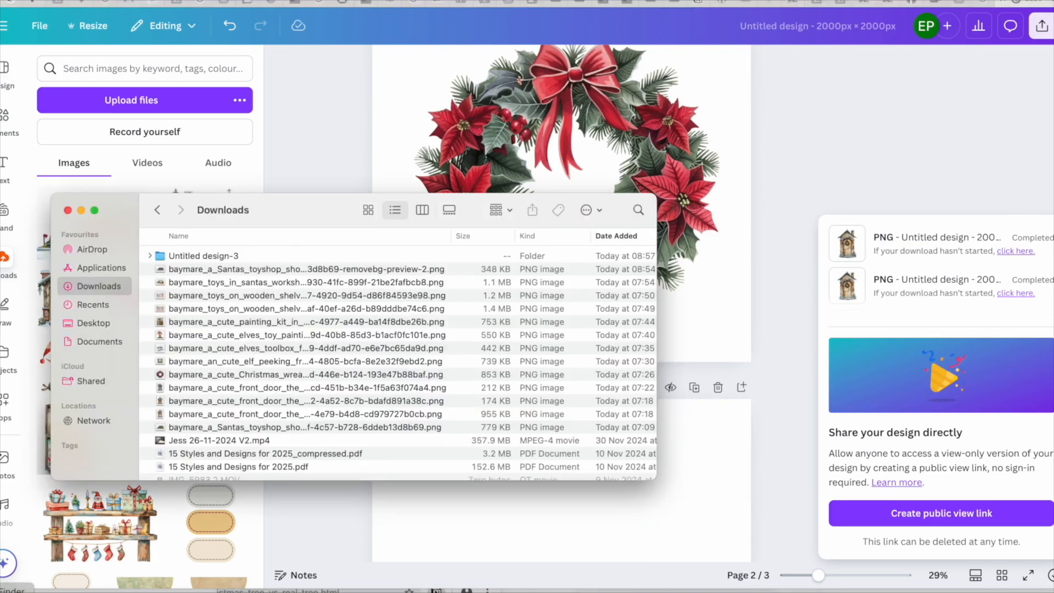
{"action": "left_click", "coordinate": [150, 256]}
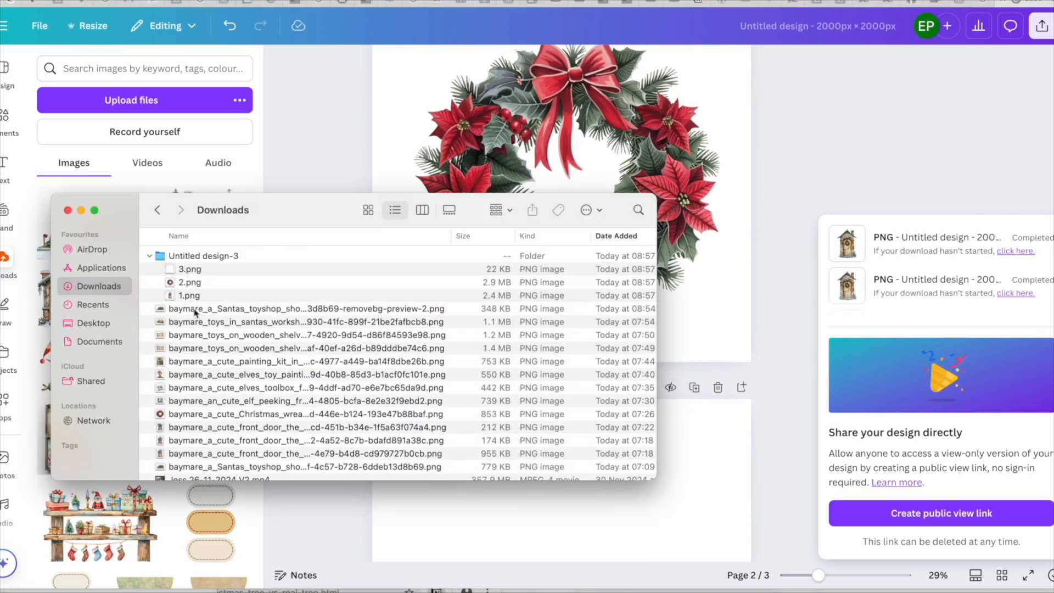
{"action": "double_click", "coordinate": [189, 296]}
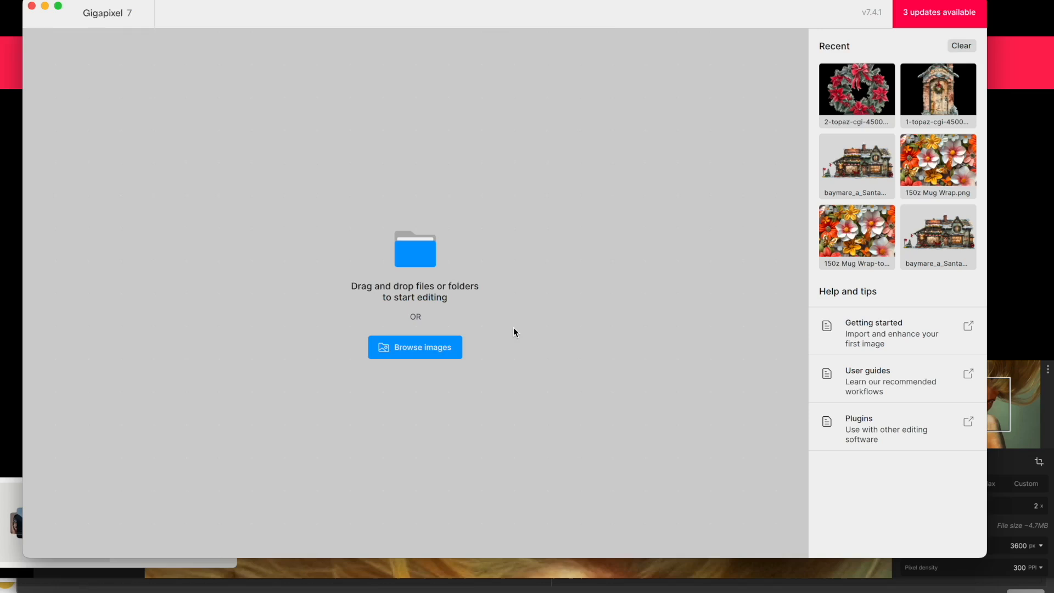
Step: In Gigapixel, open the three 4500w PNG images of the toy shop, door and wreath from Downloads
{"action": "left_click", "coordinate": [434, 349]}
{"action": "scroll", "coordinate": [456, 264], "scroll_direction": "down", "scroll_amount": 10}
{"action": "scroll", "coordinate": [455, 265], "scroll_direction": "down", "scroll_amount": 5}
{"action": "scroll", "coordinate": [455, 265], "scroll_direction": "up", "scroll_amount": 15}
{"action": "scroll", "coordinate": [456, 264], "scroll_direction": "down", "scroll_amount": 1}
{"action": "left_click_drag", "start_coordinate": [450, 240], "coordinate": [449, 259]}
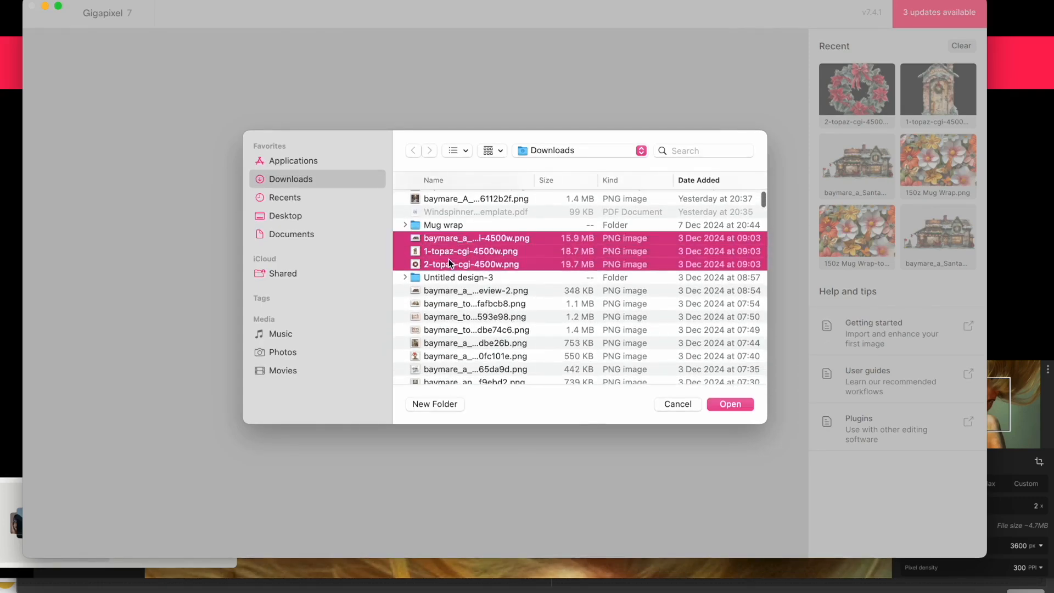
{"action": "left_click", "coordinate": [730, 404]}
Step: Set the images' output width to 4000 px and their height to 4000 px, and review the batch's output sizes
{"action": "left_click", "coordinate": [861, 251]}
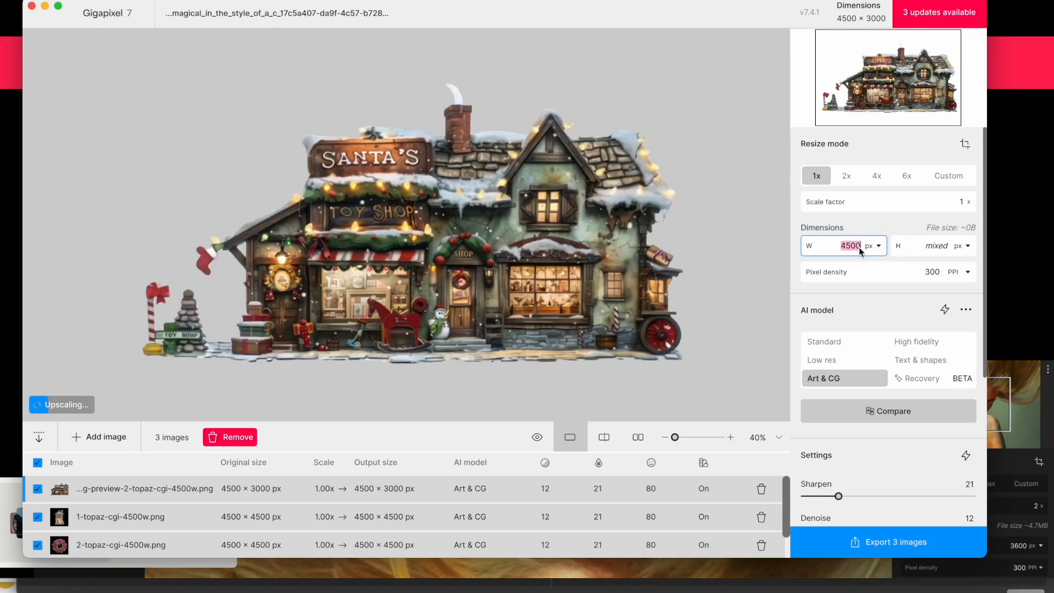
{"action": "type", "text": "4000"}
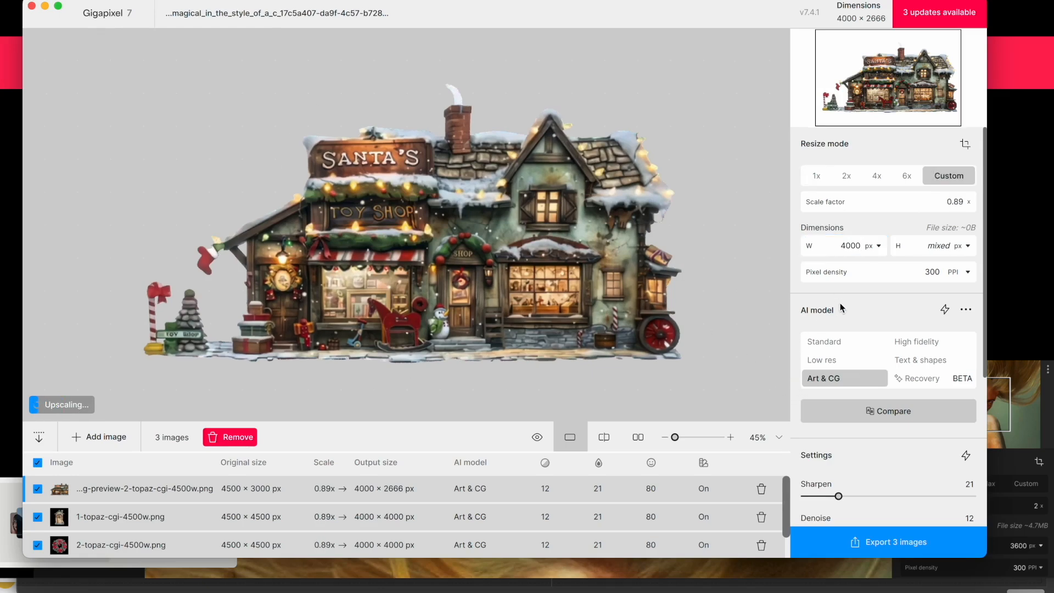
{"action": "left_click", "coordinate": [937, 247]}
{"action": "type", "text": "4000"}
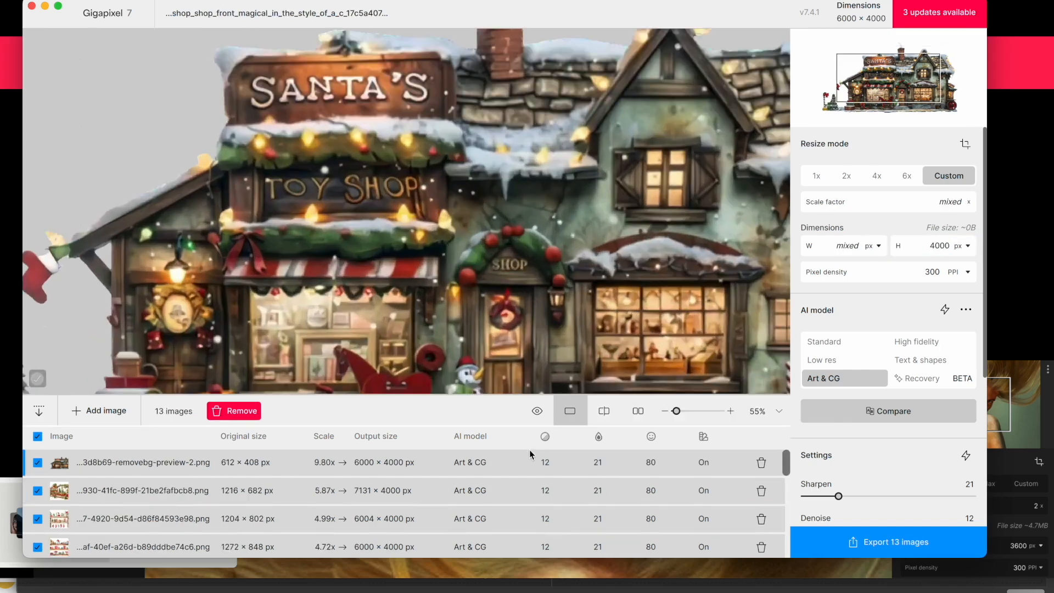
{"action": "scroll", "coordinate": [525, 467], "scroll_direction": "down", "scroll_amount": 10}
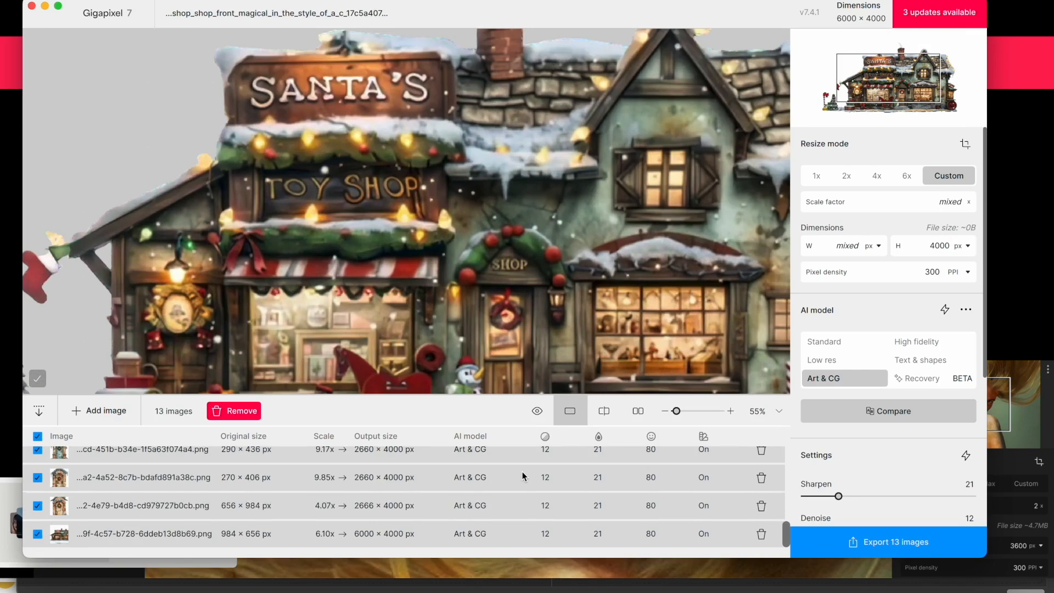
{"action": "scroll", "coordinate": [521, 472], "scroll_direction": "up", "scroll_amount": 5}
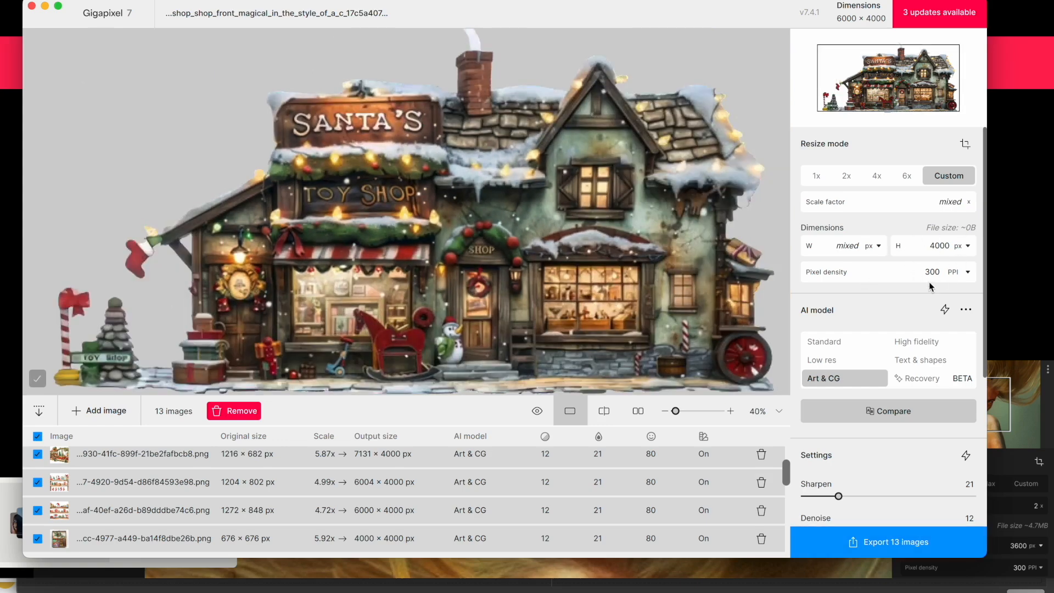
{"action": "scroll", "coordinate": [585, 252], "scroll_direction": "down", "scroll_amount": 2}
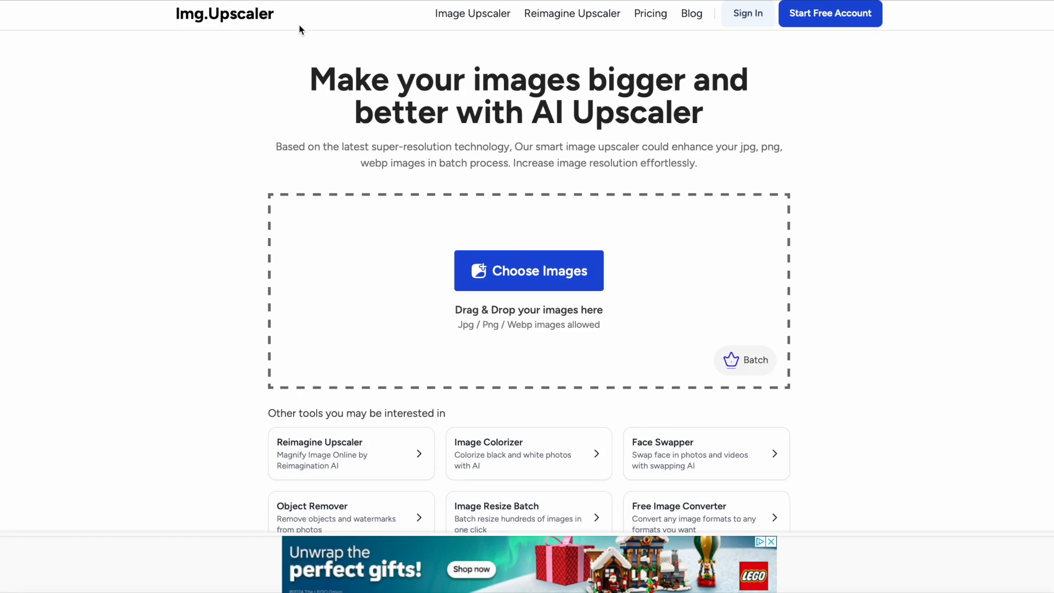
Step: On the Img.Upscaler website, add the wreath image 2.png from Downloads and start upscaling it at 200%
{"action": "left_click", "coordinate": [22, 592]}
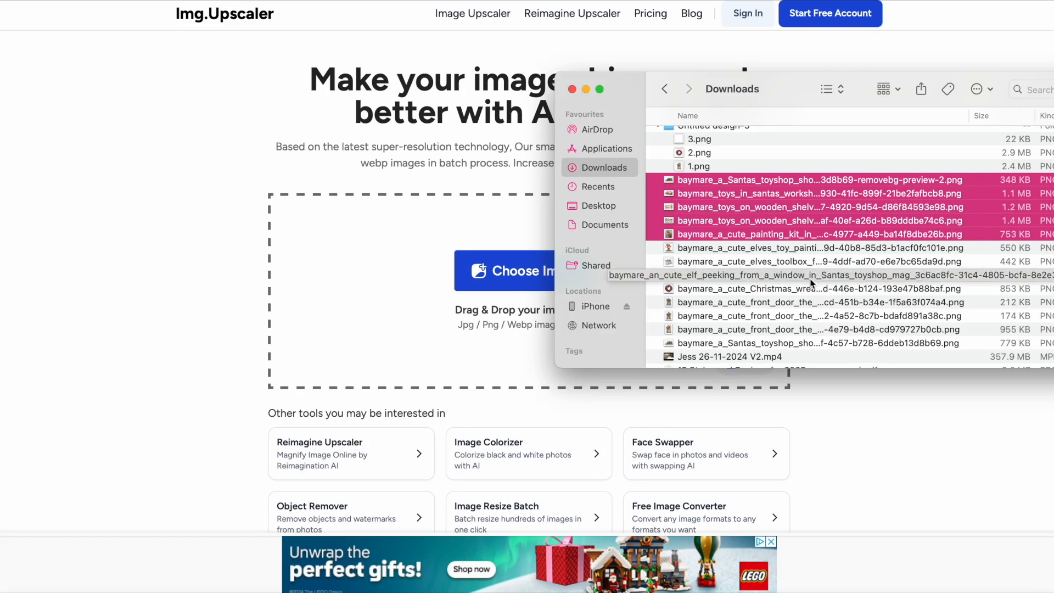
{"action": "left_click", "coordinate": [710, 237]}
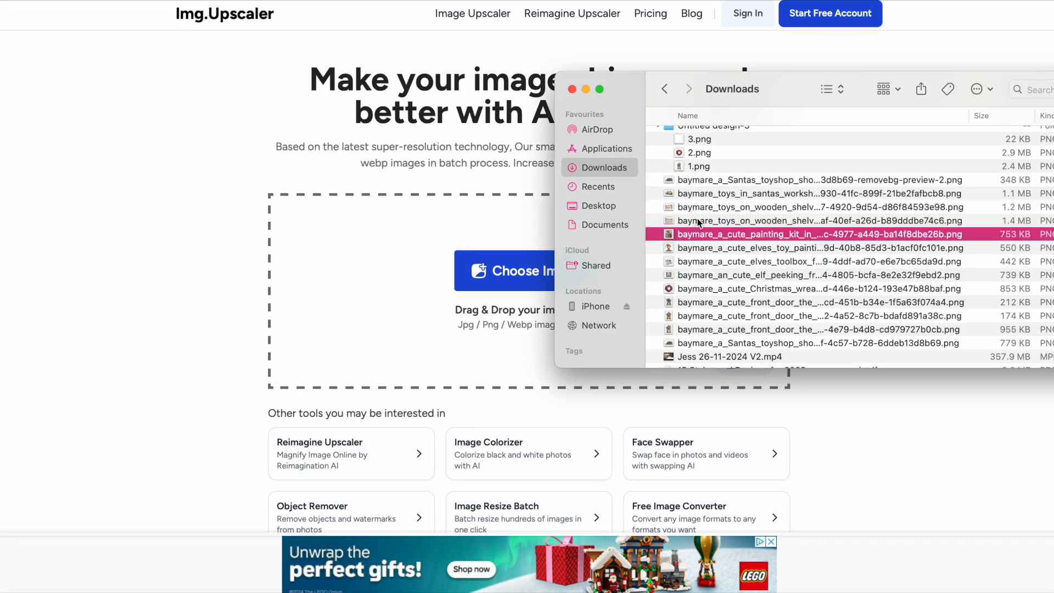
{"action": "left_click_drag", "start_coordinate": [689, 155], "coordinate": [498, 274]}
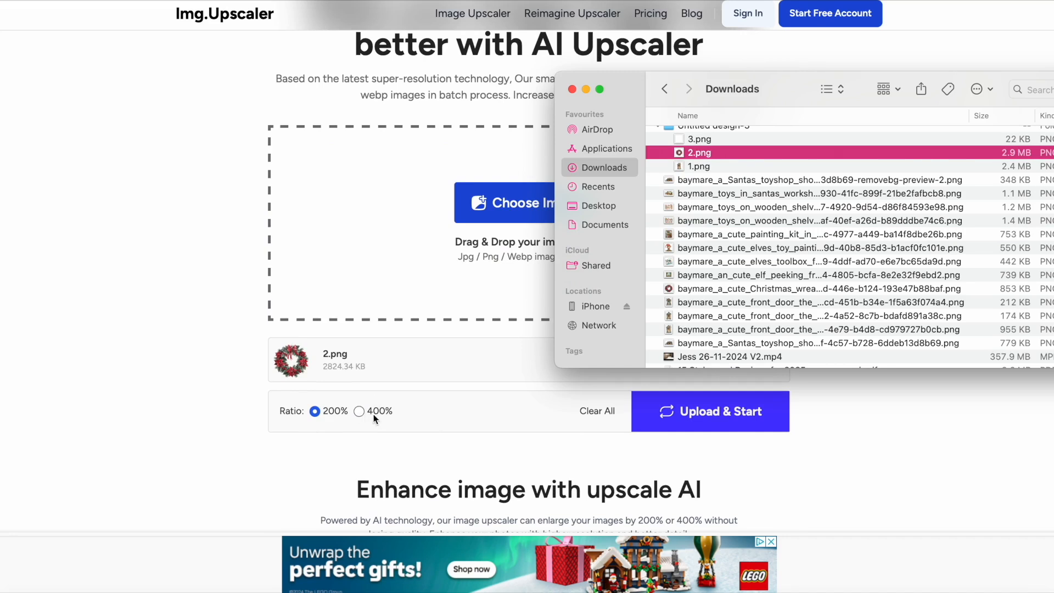
{"action": "left_click", "coordinate": [704, 425]}
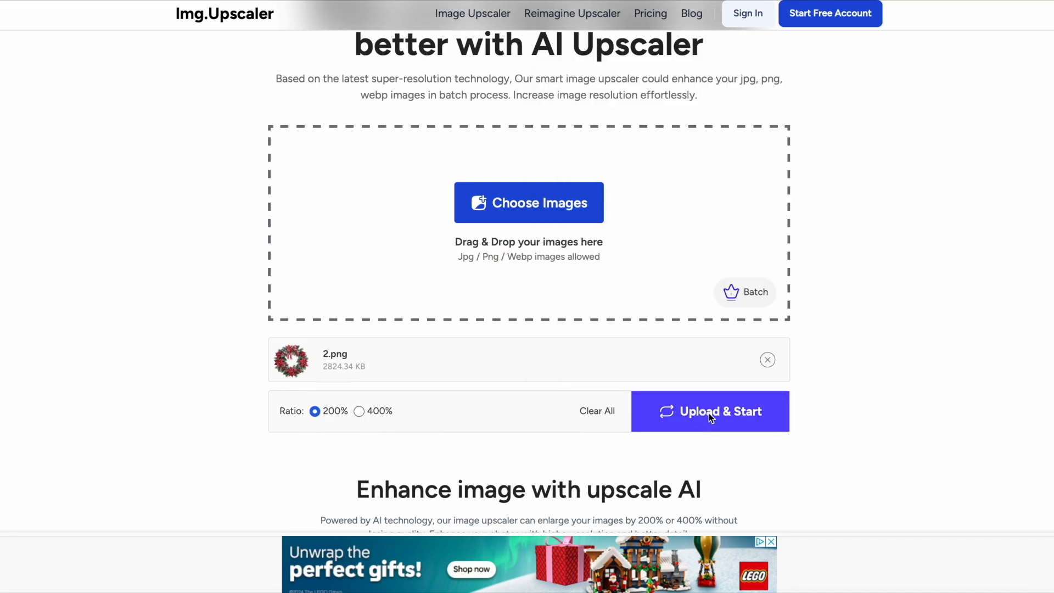
{"action": "left_click", "coordinate": [709, 413]}
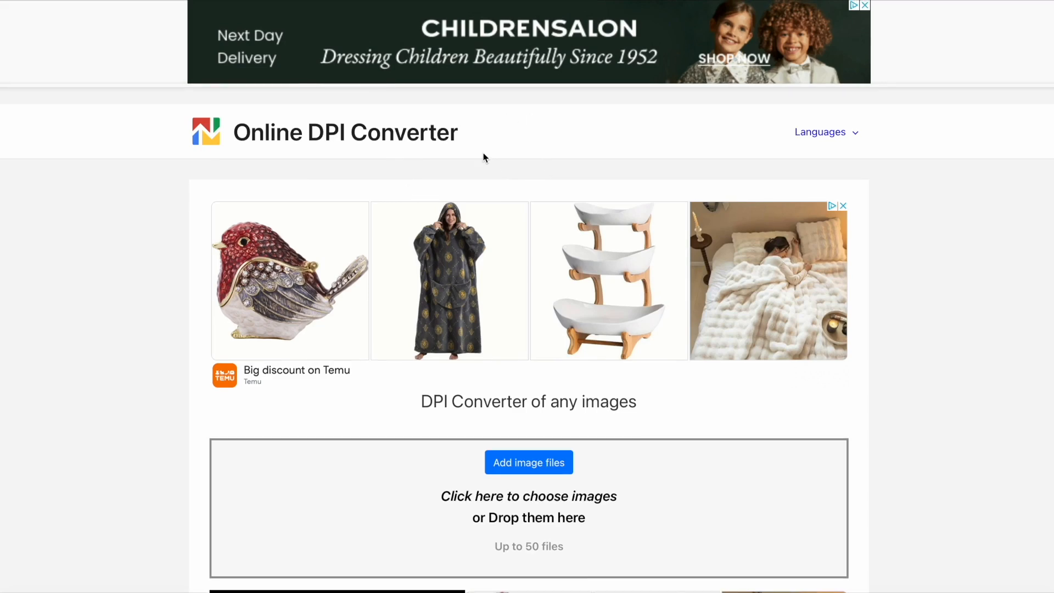
Step: On the Online DPI Converter website, upload the four baymare_A_clean_corporate_poster PNGs from Downloads for conversion at 300 DPI
{"action": "scroll", "coordinate": [483, 157], "scroll_direction": "down", "scroll_amount": 1}
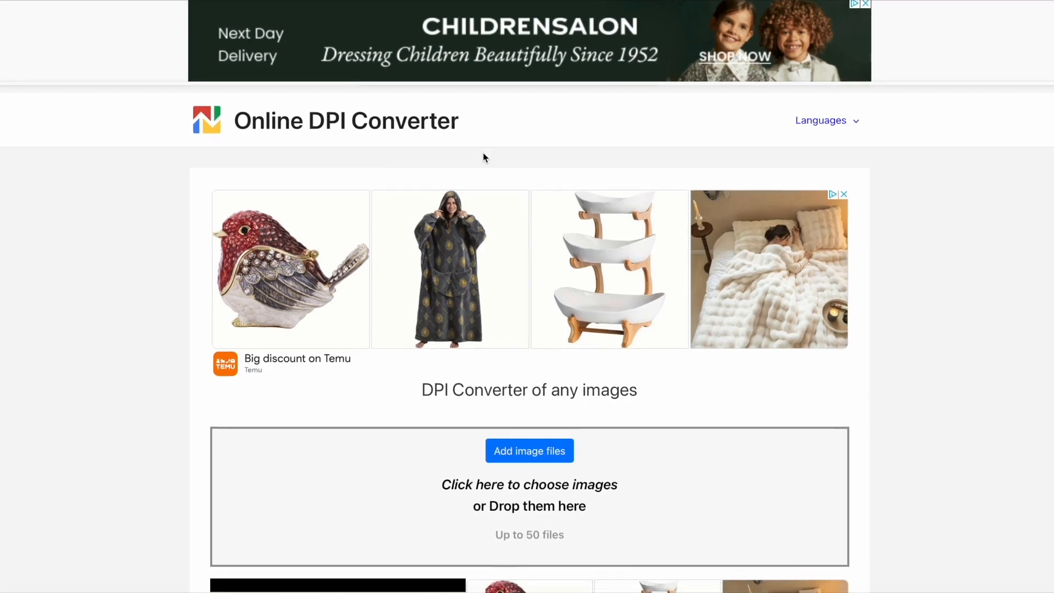
{"action": "scroll", "coordinate": [483, 157], "scroll_direction": "up", "scroll_amount": 1}
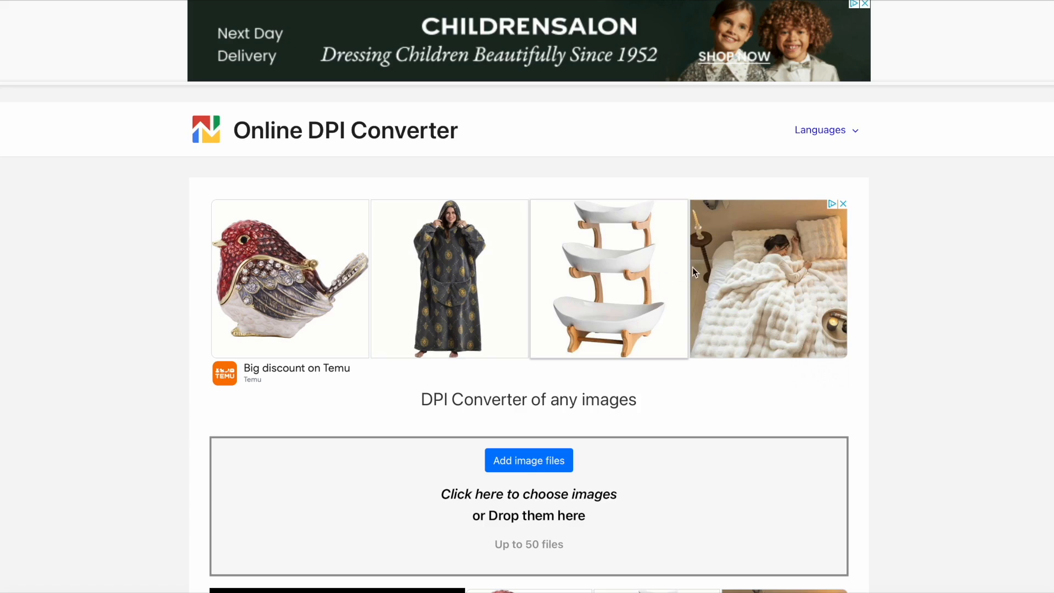
{"action": "scroll", "coordinate": [572, 458], "scroll_direction": "down", "scroll_amount": 1}
{"action": "scroll", "coordinate": [572, 458], "scroll_direction": "down", "scroll_amount": 7}
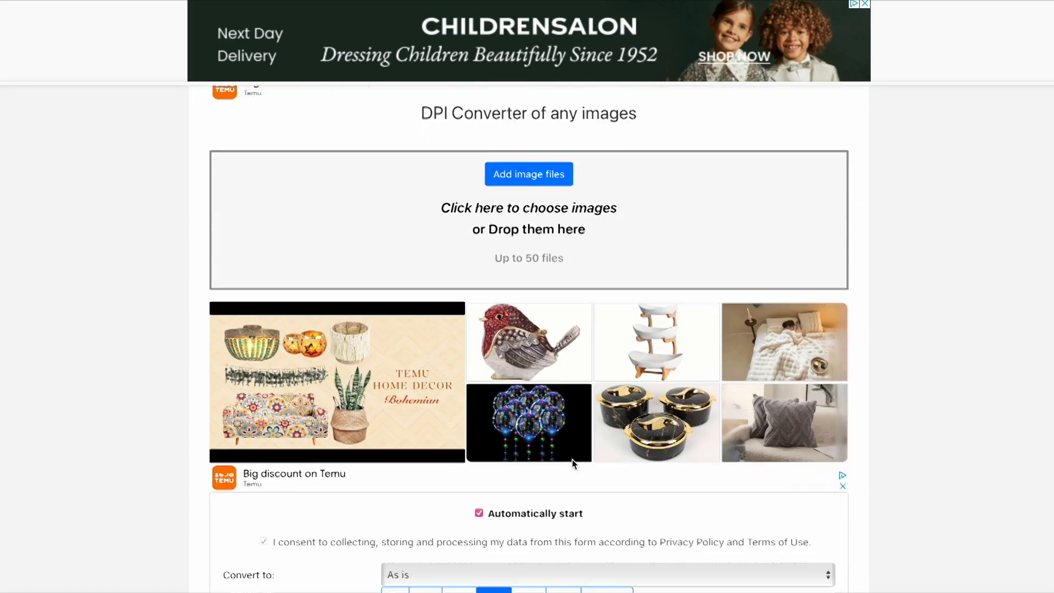
{"action": "scroll", "coordinate": [499, 455], "scroll_direction": "up", "scroll_amount": 8}
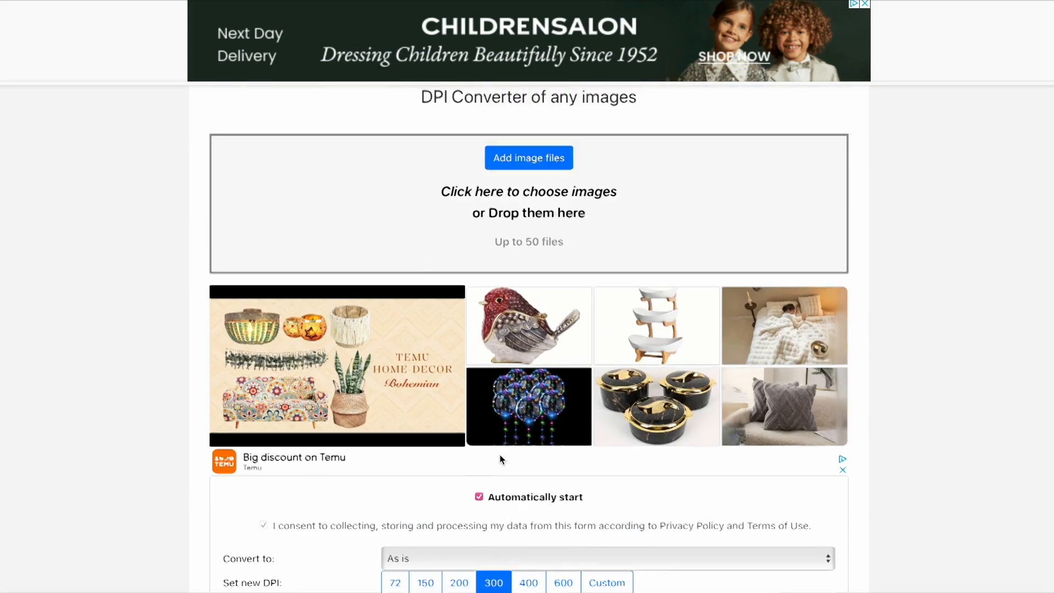
{"action": "left_click", "coordinate": [539, 458]}
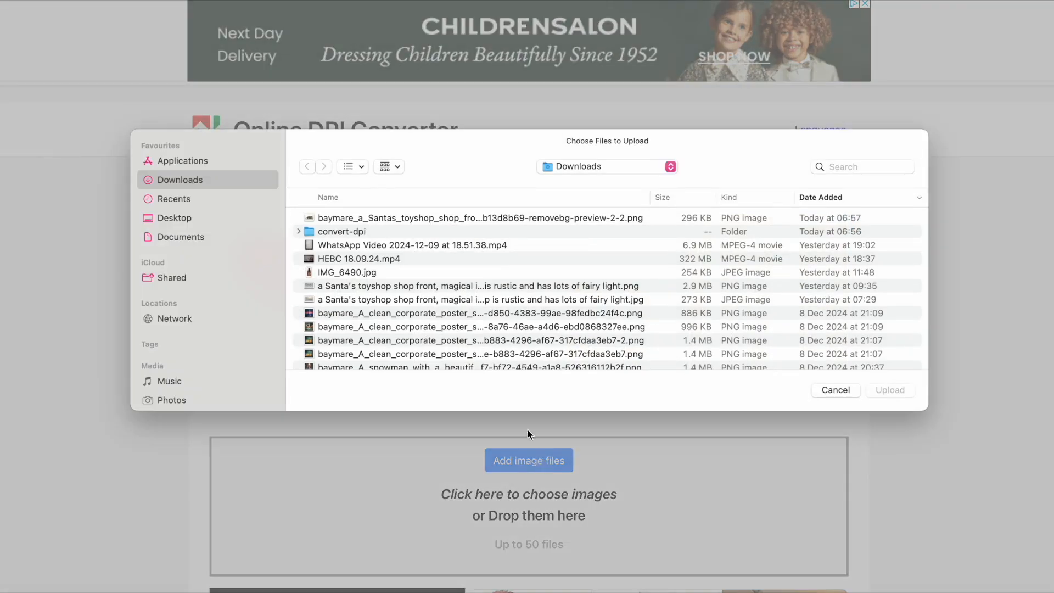
{"action": "left_click", "coordinate": [458, 314]}
{"action": "left_click", "coordinate": [454, 327], "text": "shift"}
{"action": "left_click", "coordinate": [453, 342], "text": "shift"}
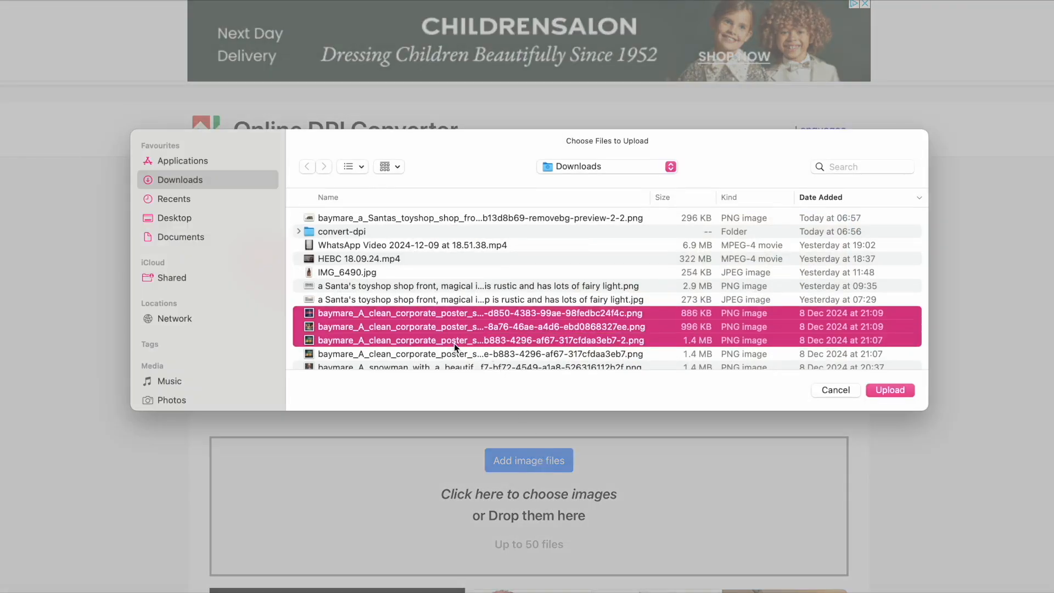
{"action": "left_click", "coordinate": [453, 354], "text": "shift"}
{"action": "left_click", "coordinate": [890, 390]}
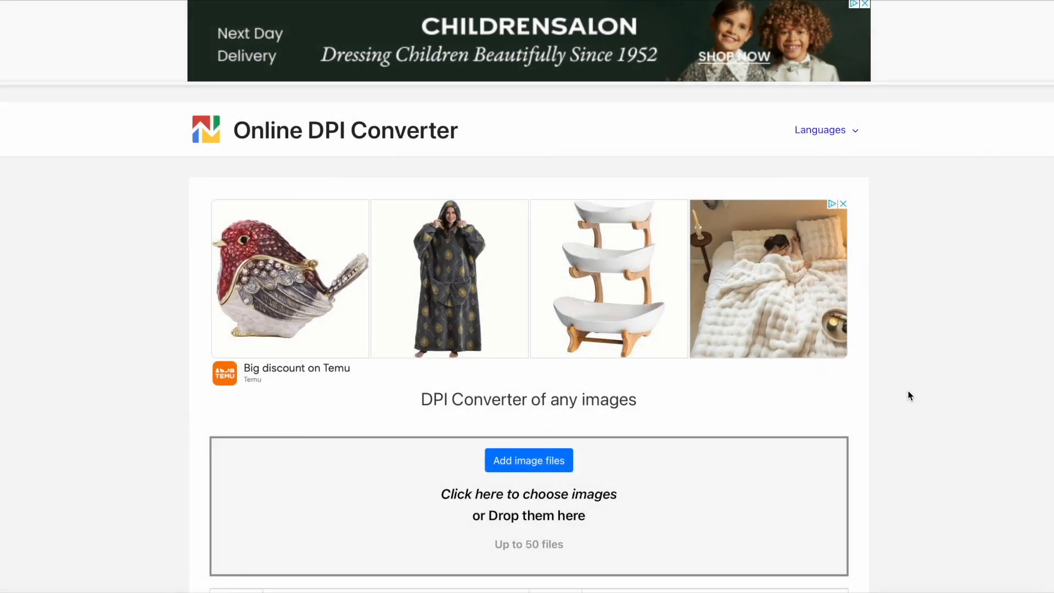
{"action": "scroll", "coordinate": [682, 471], "scroll_direction": "down", "scroll_amount": 5}
{"action": "scroll", "coordinate": [683, 470], "scroll_direction": "down", "scroll_amount": 3}
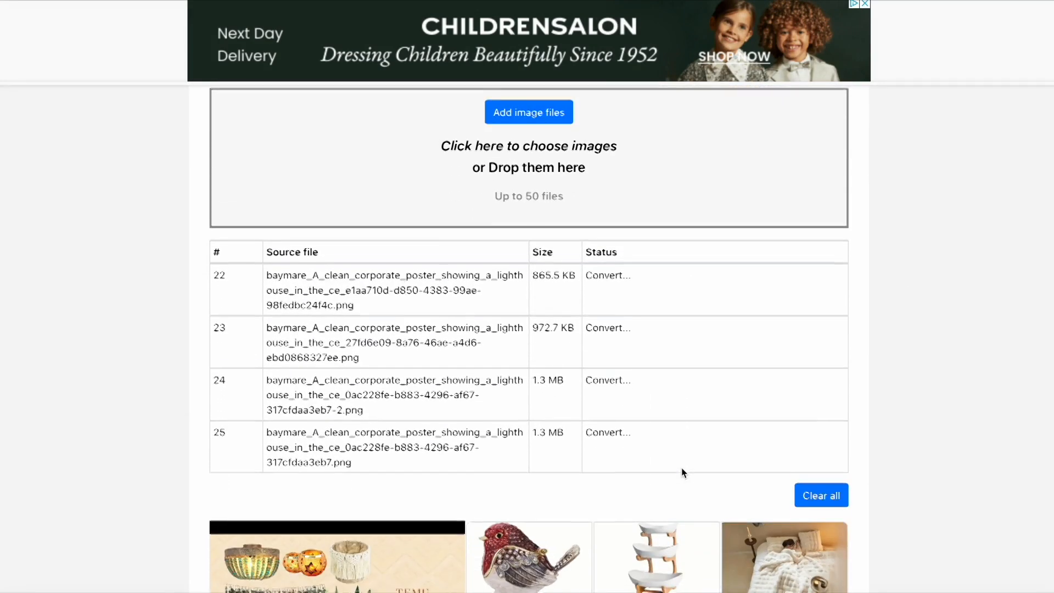